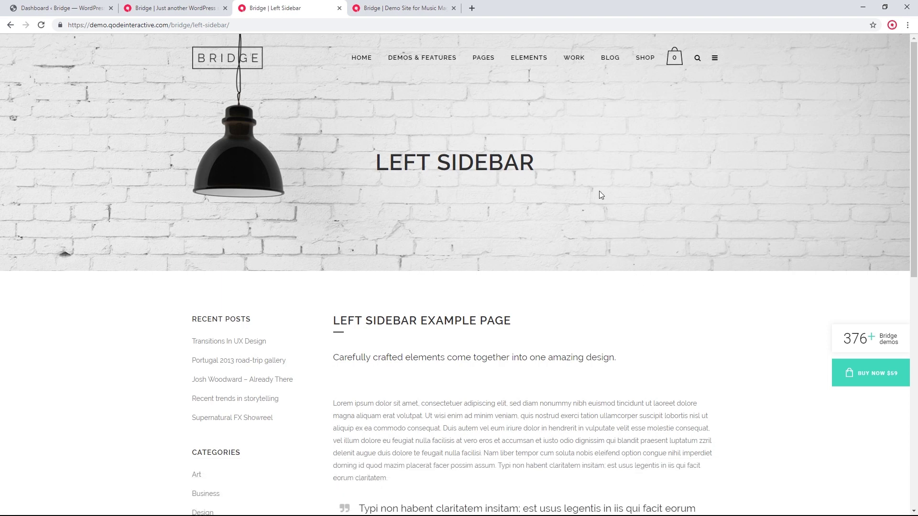
Leave the Left Sidebar demo and switch to the tutorial site's 'Welcome to Bridge' front page
{"action": "mouse_move", "coordinate": [540, 60]}
{"action": "left_click", "coordinate": [201, 4]}
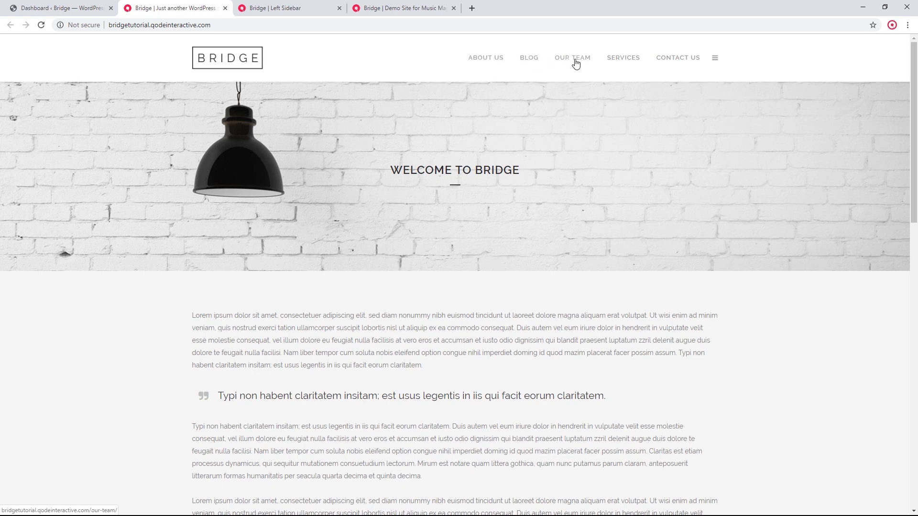
Open Main Menu in Appearance > Menus and compare its five pages with the site's header links
{"action": "left_click", "coordinate": [60, 8]}
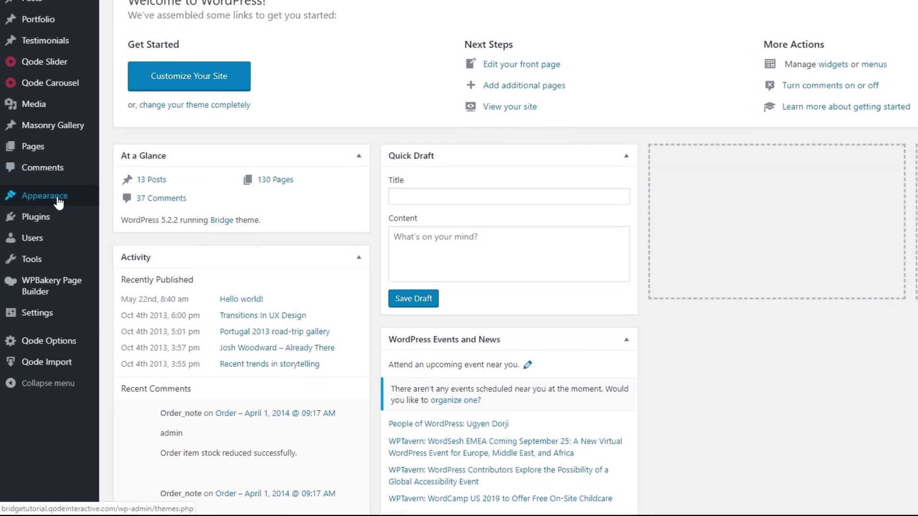
{"action": "mouse_move", "coordinate": [48, 254]}
{"action": "left_click", "coordinate": [101, 303]}
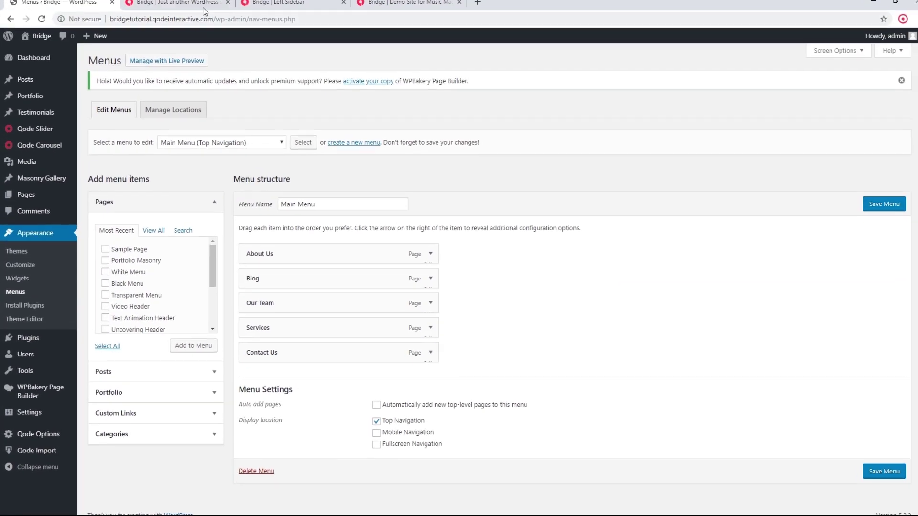
{"action": "left_click", "coordinate": [193, 5]}
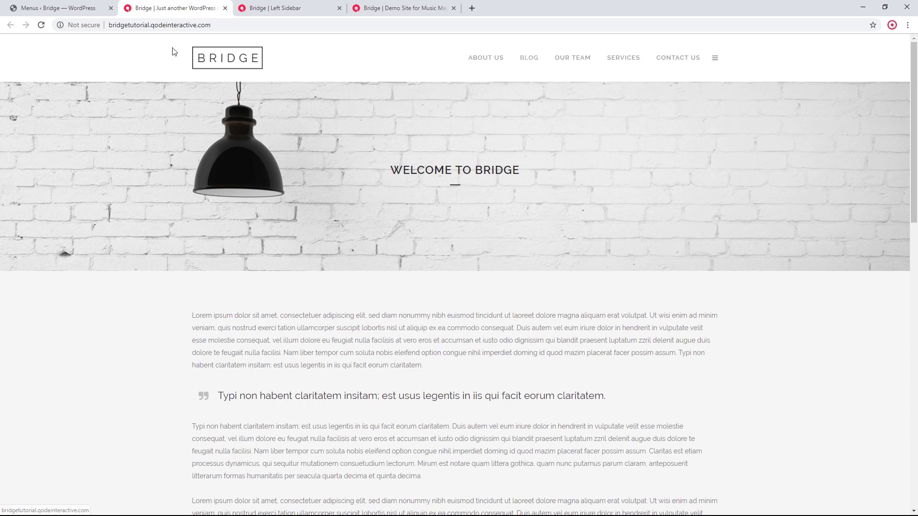
{"action": "left_click", "coordinate": [79, 8]}
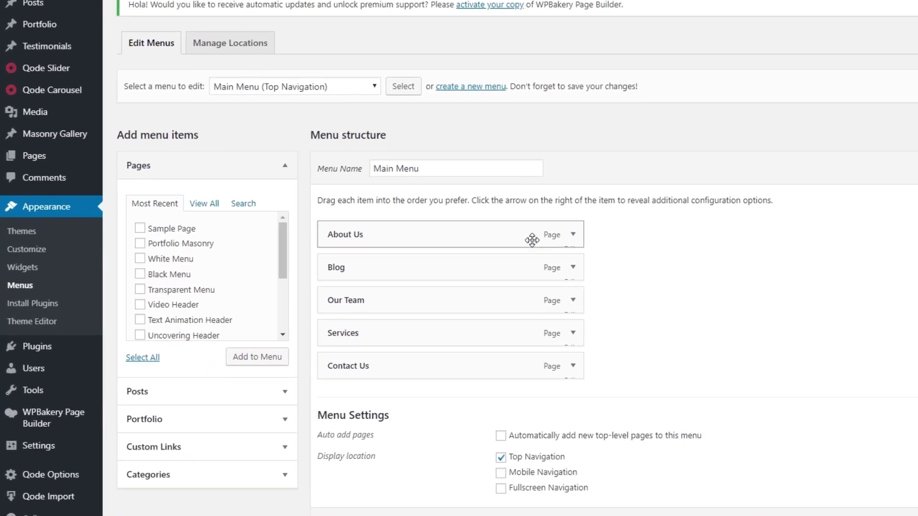
Set the Blog menu item's type to wide
{"action": "left_click", "coordinate": [491, 274]}
{"action": "scroll", "coordinate": [595, 272], "scroll_direction": "down", "scroll_amount": 4}
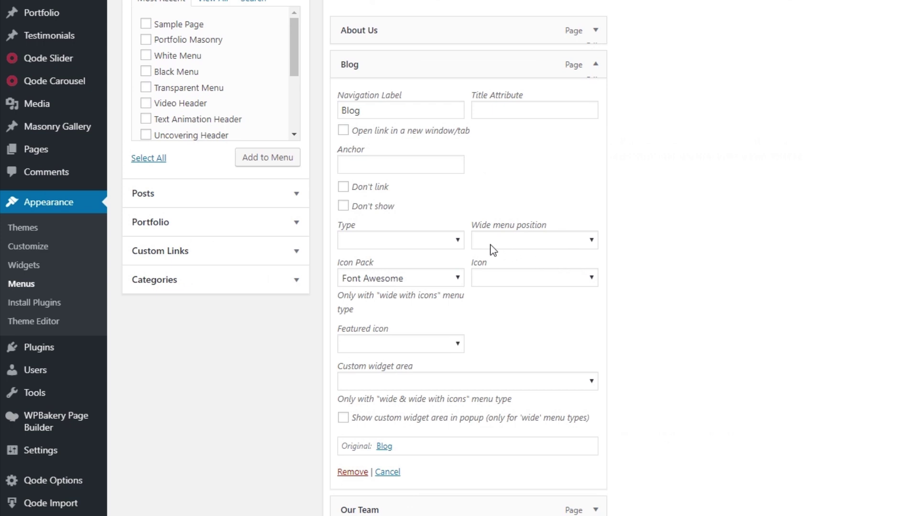
{"action": "left_click", "coordinate": [445, 239]}
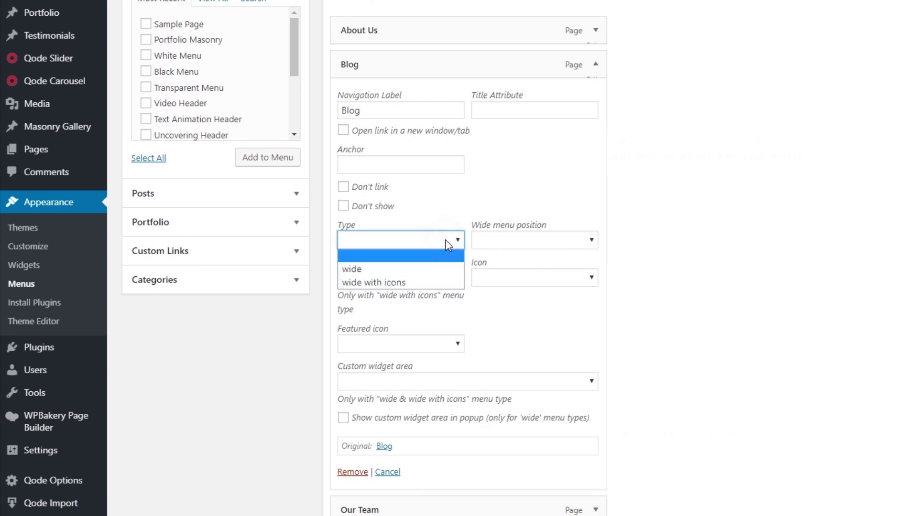
{"action": "left_click", "coordinate": [426, 267]}
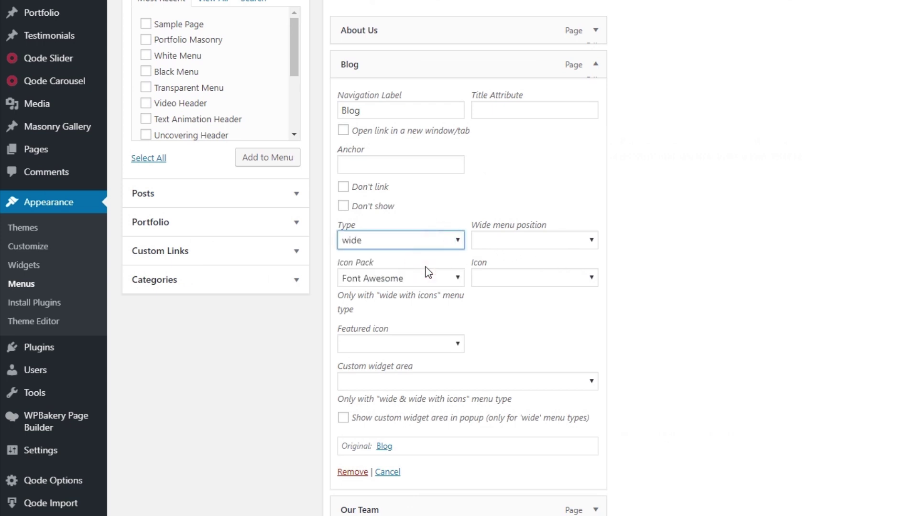
{"action": "left_click", "coordinate": [596, 64]}
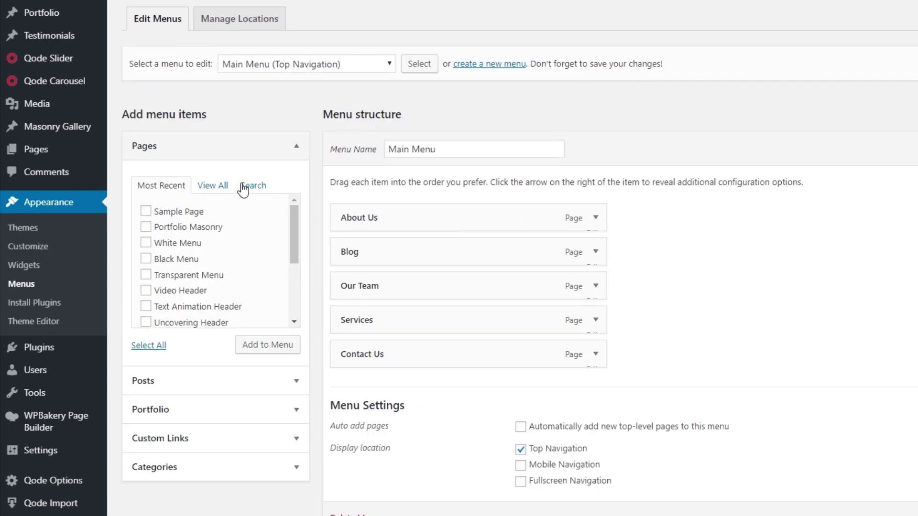
Add the About Us, Blockquotes, Buttons and Checkout pages and nest them under Blog
{"action": "left_click", "coordinate": [218, 185]}
{"action": "left_click", "coordinate": [173, 261]}
{"action": "scroll", "coordinate": [173, 260], "scroll_direction": "down", "scroll_amount": 2}
{"action": "left_click", "coordinate": [165, 240]}
{"action": "left_click", "coordinate": [168, 271]}
{"action": "left_click", "coordinate": [172, 320]}
{"action": "left_click", "coordinate": [264, 346]}
{"action": "left_click_drag", "start_coordinate": [431, 355], "coordinate": [382, 286]}
{"action": "left_click_drag", "start_coordinate": [364, 422], "coordinate": [410, 318]}
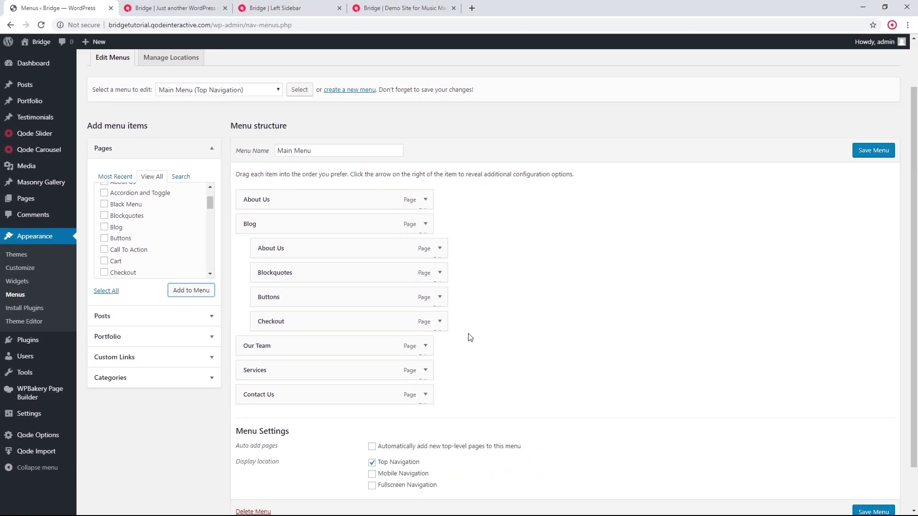
{"action": "left_click", "coordinate": [291, 8]}
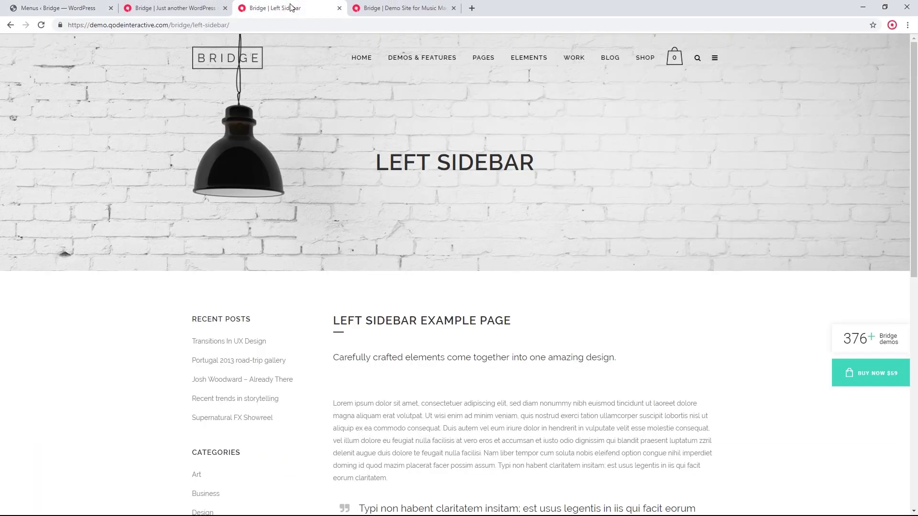
{"action": "mouse_move", "coordinate": [520, 60]}
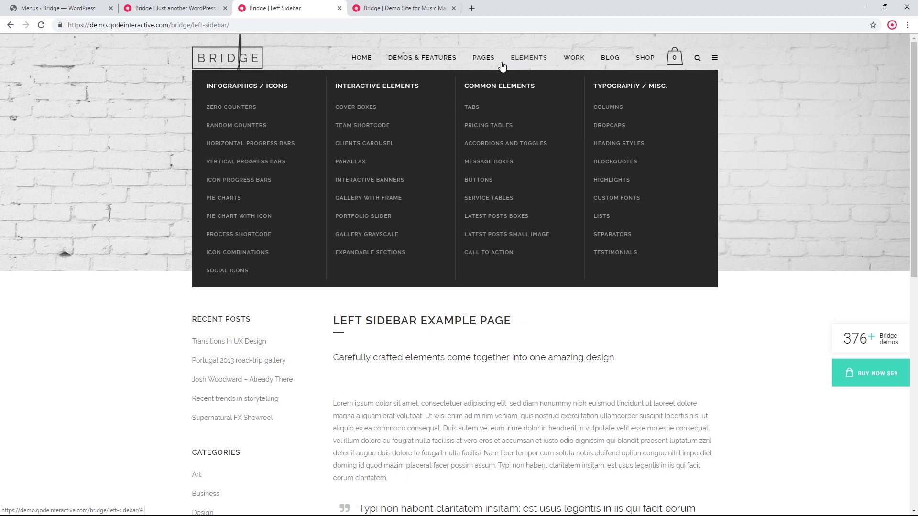
{"action": "left_click", "coordinate": [85, 3]}
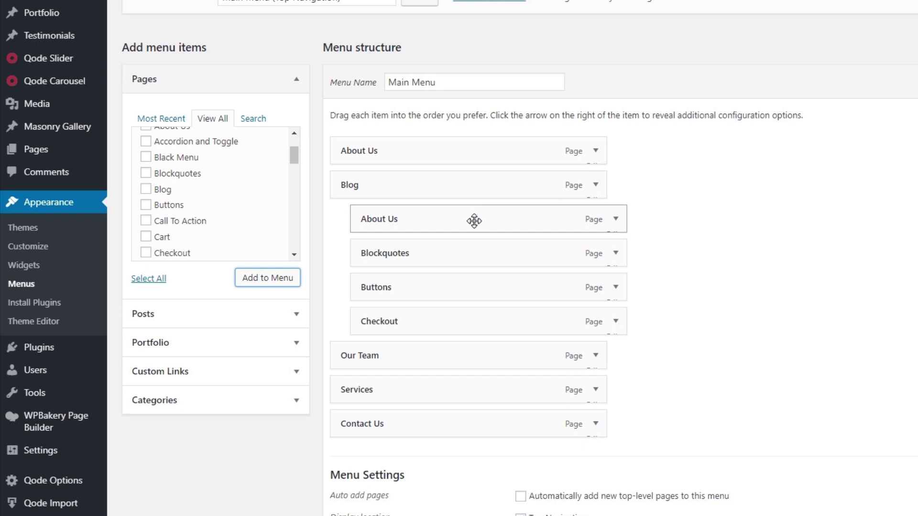
Add the Blog, Cart, Clients, Columns and Contact Us pages to Main Menu
{"action": "left_click", "coordinate": [146, 189]}
{"action": "left_click", "coordinate": [146, 237]}
{"action": "scroll", "coordinate": [215, 215], "scroll_direction": "down", "scroll_amount": 3}
{"action": "left_click", "coordinate": [146, 201]}
{"action": "left_click", "coordinate": [146, 234]}
{"action": "left_click", "coordinate": [146, 183]}
{"action": "left_click", "coordinate": [267, 278]}
Nest the new pages under the Blog columns and save Main Menu
{"action": "left_click_drag", "start_coordinate": [363, 425], "coordinate": [407, 177]}
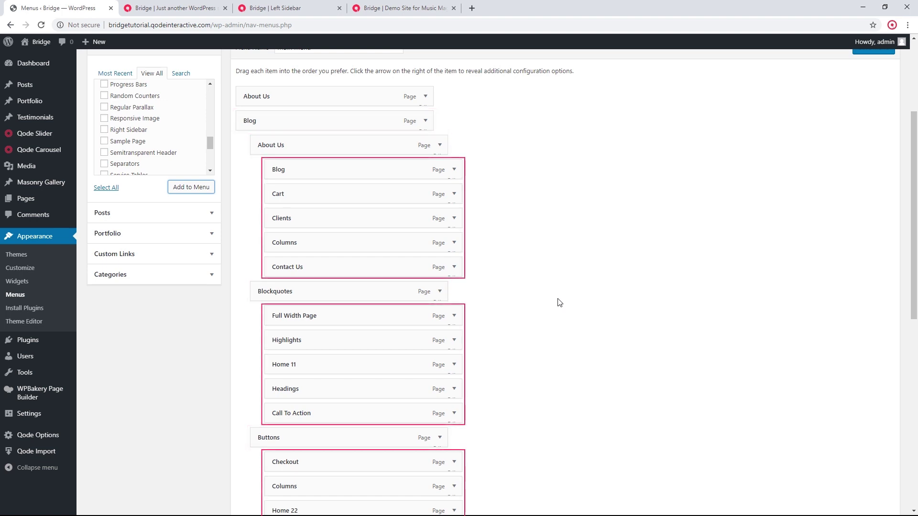
{"action": "scroll", "coordinate": [559, 302], "scroll_direction": "down", "scroll_amount": 8}
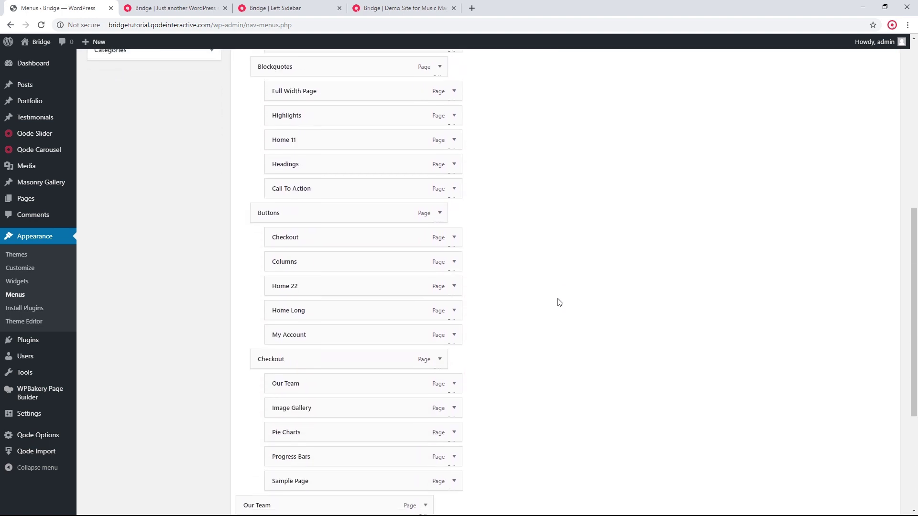
{"action": "scroll", "coordinate": [791, 361], "scroll_direction": "down", "scroll_amount": 1}
{"action": "left_click", "coordinate": [880, 465]}
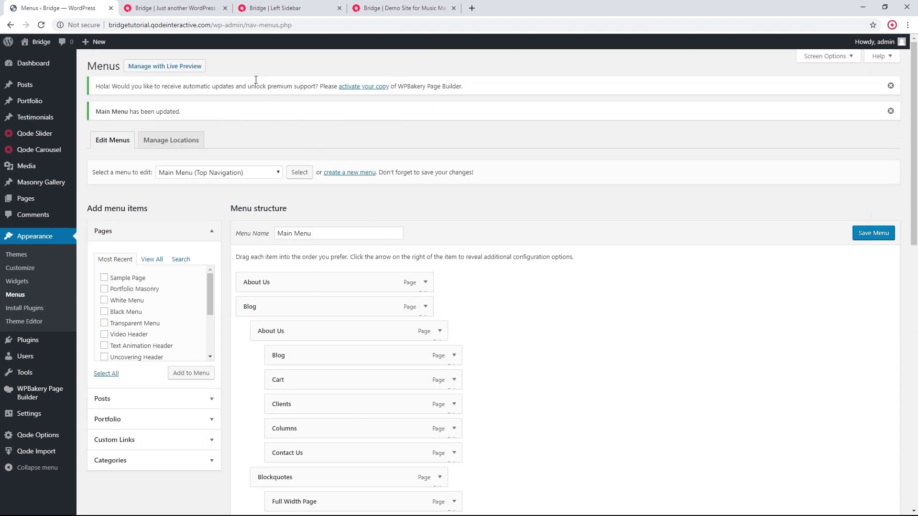
{"action": "left_click", "coordinate": [172, 8]}
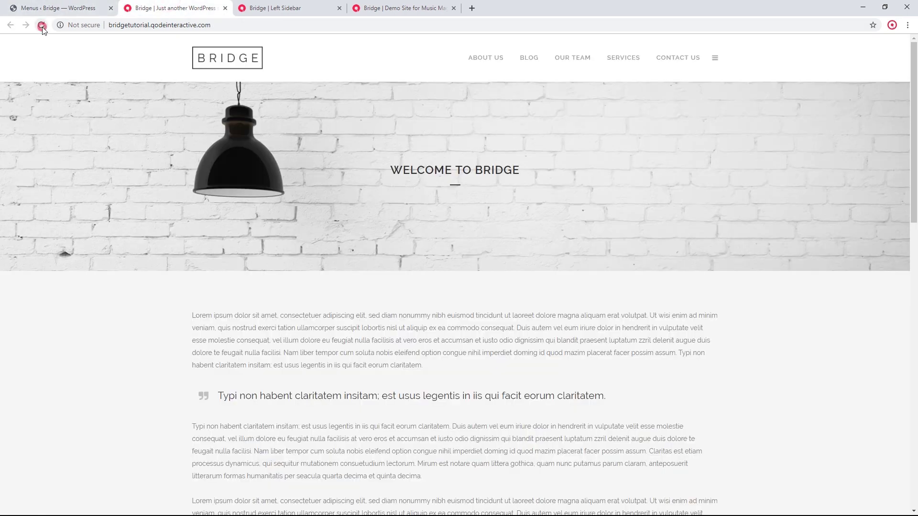
{"action": "mouse_move", "coordinate": [529, 60]}
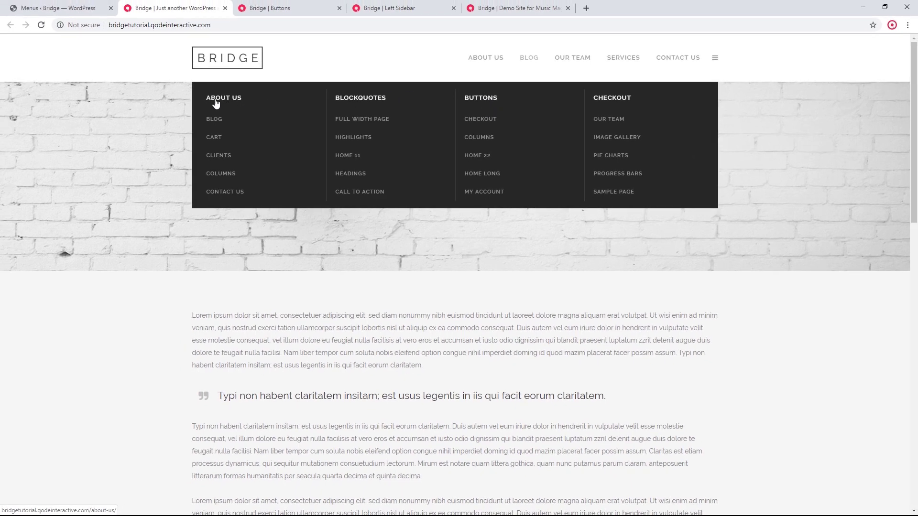
{"action": "left_click", "coordinate": [56, 5]}
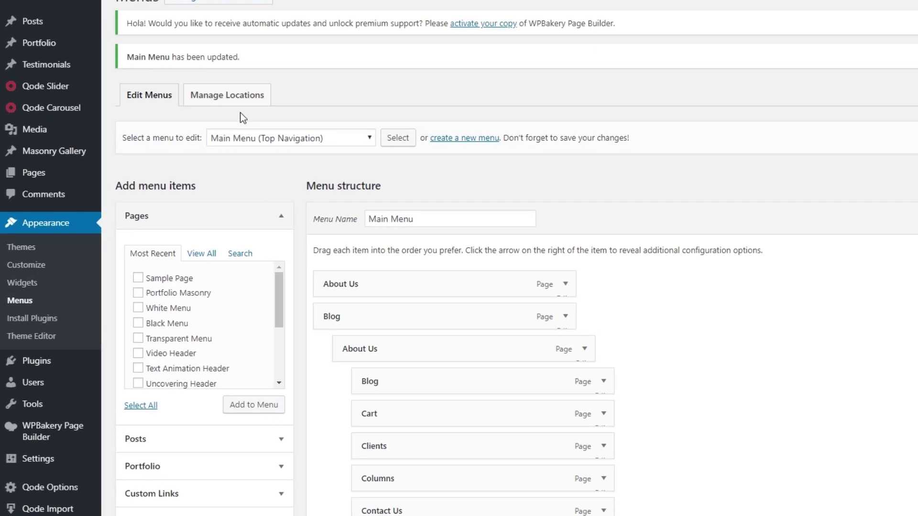
Set the About Us and Blockquotes column headings to Don't link
{"action": "scroll", "coordinate": [174, 148], "scroll_direction": "down", "scroll_amount": 3}
{"action": "scroll", "coordinate": [289, 79], "scroll_direction": "down", "scroll_amount": 2}
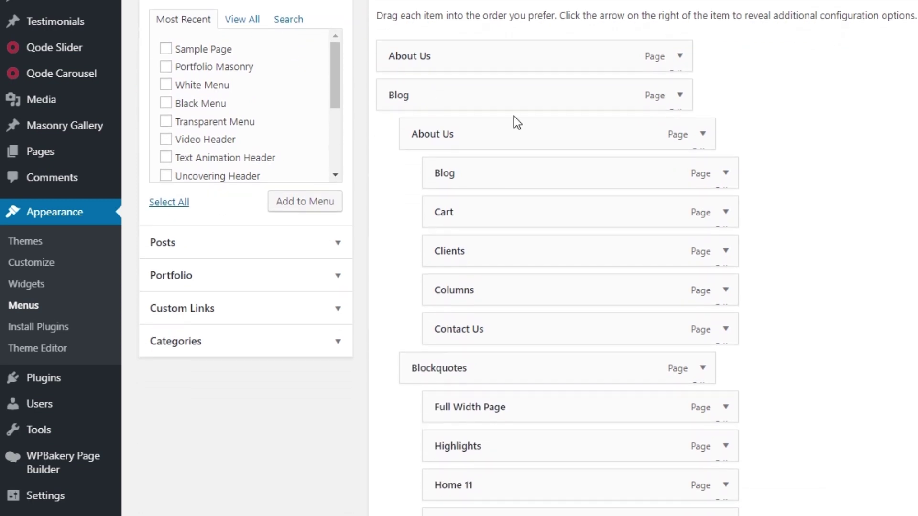
{"action": "left_click", "coordinate": [702, 135]}
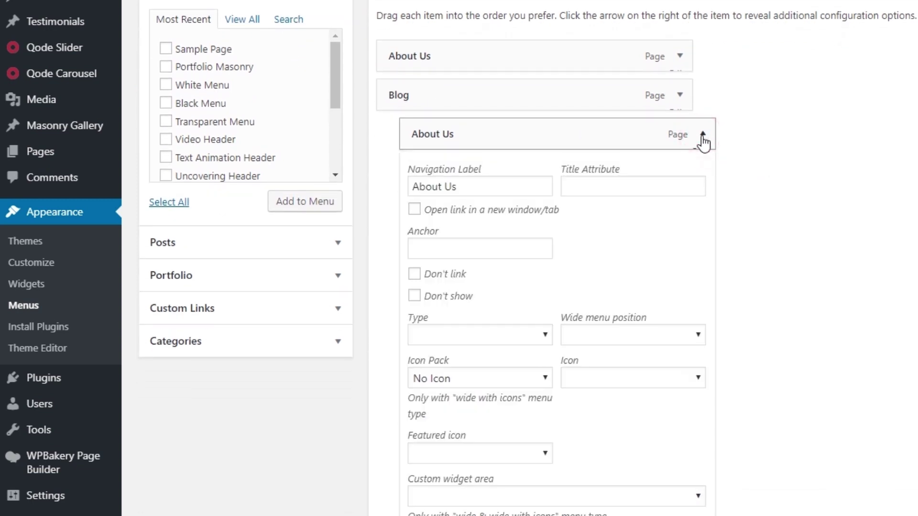
{"action": "scroll", "coordinate": [477, 144], "scroll_direction": "down", "scroll_amount": 1}
{"action": "scroll", "coordinate": [476, 144], "scroll_direction": "down", "scroll_amount": 1}
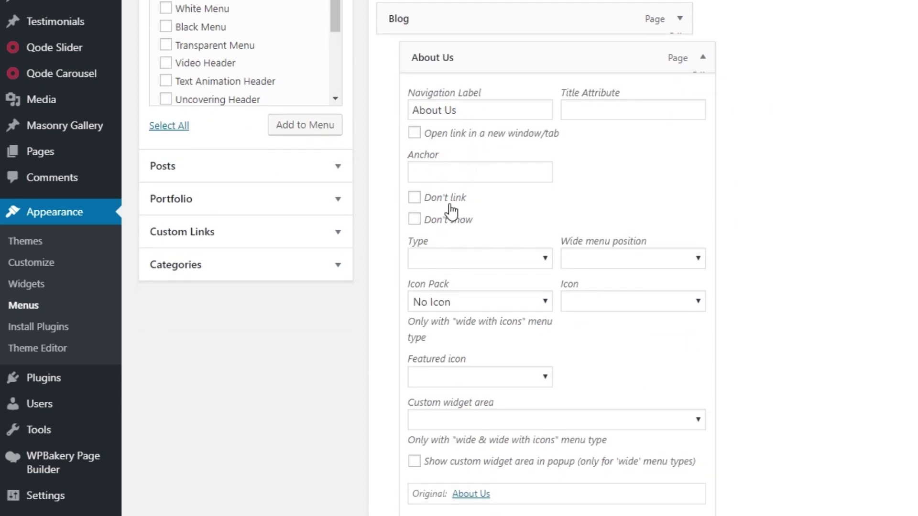
{"action": "left_click", "coordinate": [413, 198]}
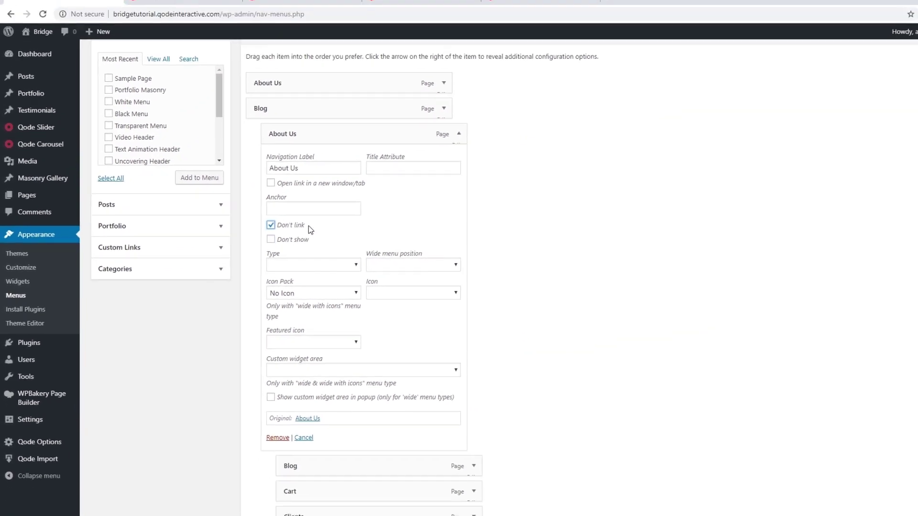
{"action": "scroll", "coordinate": [472, 205], "scroll_direction": "down", "scroll_amount": 3}
{"action": "scroll", "coordinate": [297, 229], "scroll_direction": "down", "scroll_amount": 5}
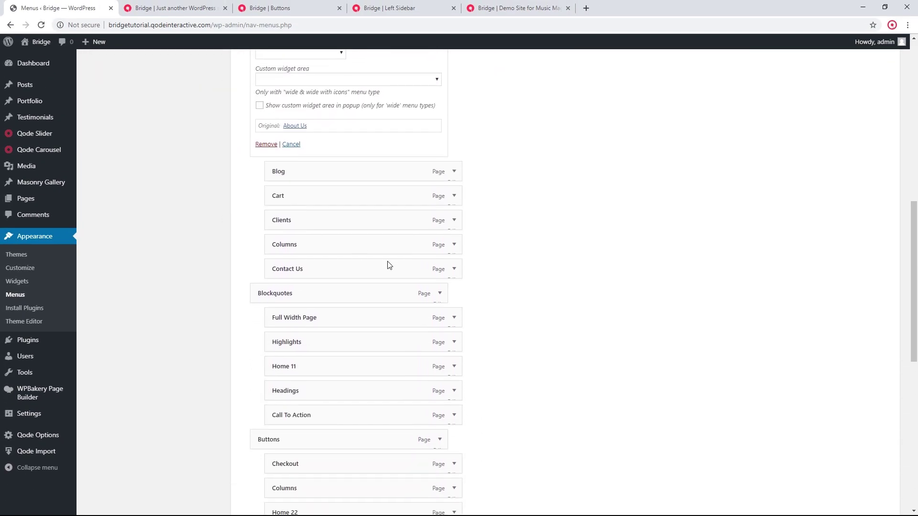
{"action": "left_click", "coordinate": [439, 293]}
{"action": "scroll", "coordinate": [430, 297], "scroll_direction": "down", "scroll_amount": 2}
{"action": "left_click", "coordinate": [259, 285]}
Expand the Buttons and Checkout items, save Main Menu, and reload the front page
{"action": "scroll", "coordinate": [268, 287], "scroll_direction": "down", "scroll_amount": 6}
{"action": "left_click", "coordinate": [440, 205]}
{"action": "scroll", "coordinate": [283, 297], "scroll_direction": "down", "scroll_amount": 6}
{"action": "left_click", "coordinate": [440, 361]}
{"action": "scroll", "coordinate": [463, 340], "scroll_direction": "down", "scroll_amount": 10}
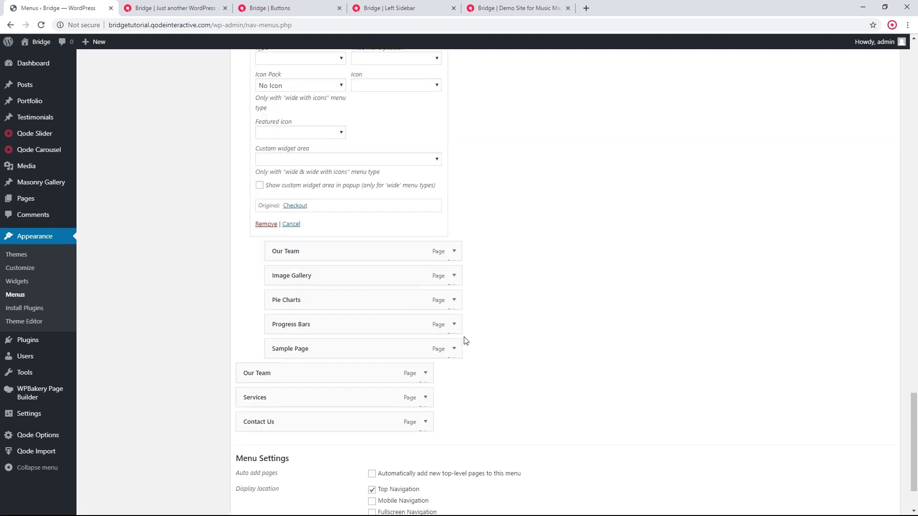
{"action": "left_click", "coordinate": [874, 467]}
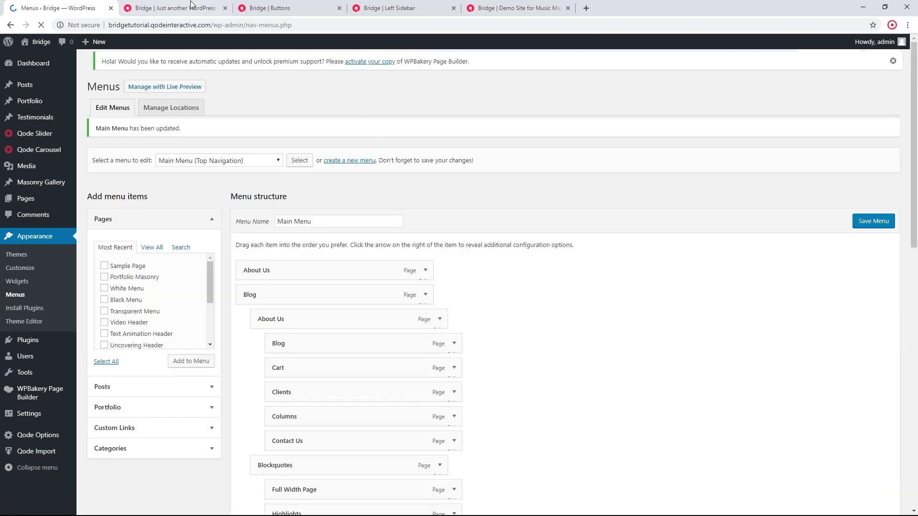
{"action": "left_click", "coordinate": [191, 6]}
{"action": "left_click", "coordinate": [41, 25]}
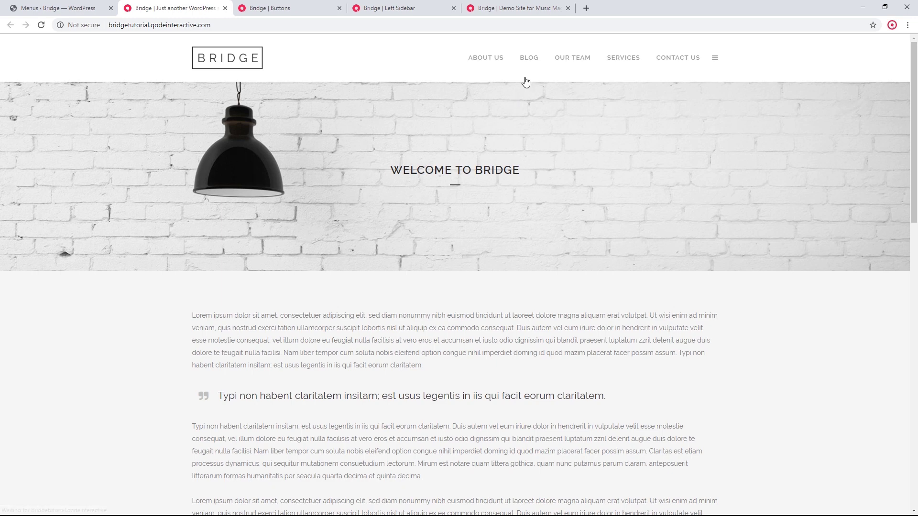
Preview Blog's dark four-column mega menu on the front page, then return to the Menus admin
{"action": "mouse_move", "coordinate": [528, 59]}
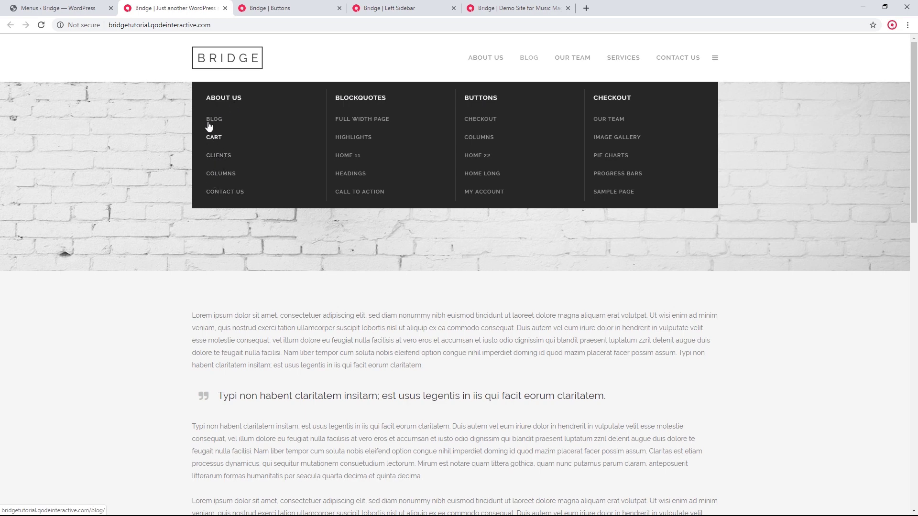
{"action": "left_click", "coordinate": [70, 5]}
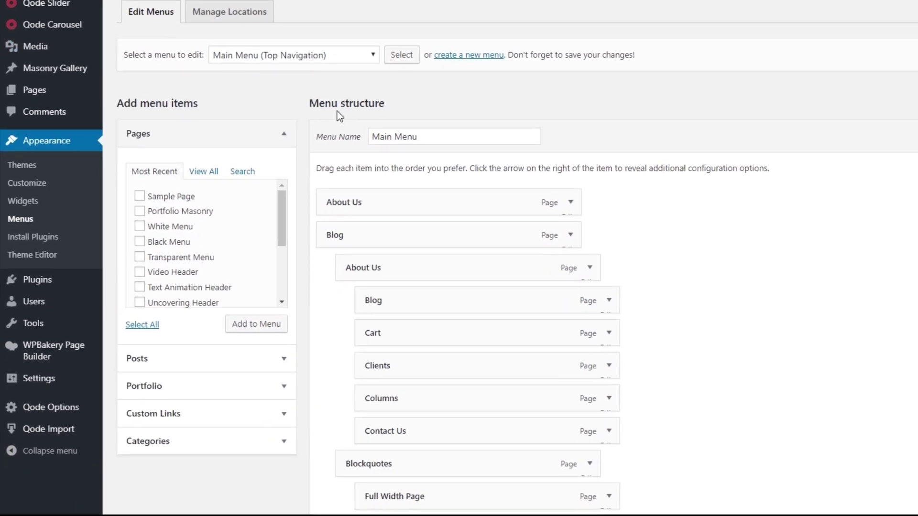
Change the Blog menu item's type to wide with icons
{"action": "scroll", "coordinate": [253, 218], "scroll_direction": "down", "scroll_amount": 1}
{"action": "scroll", "coordinate": [354, 99], "scroll_direction": "down", "scroll_amount": 1}
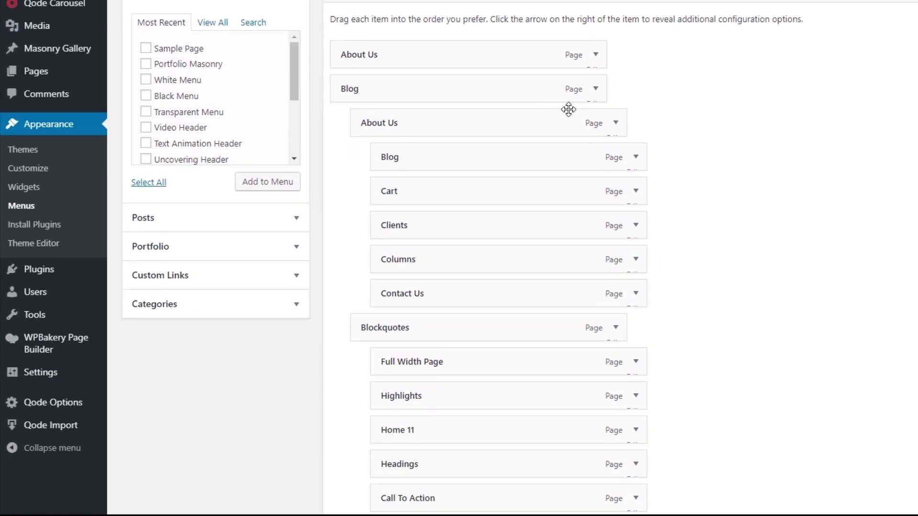
{"action": "left_click", "coordinate": [596, 89]}
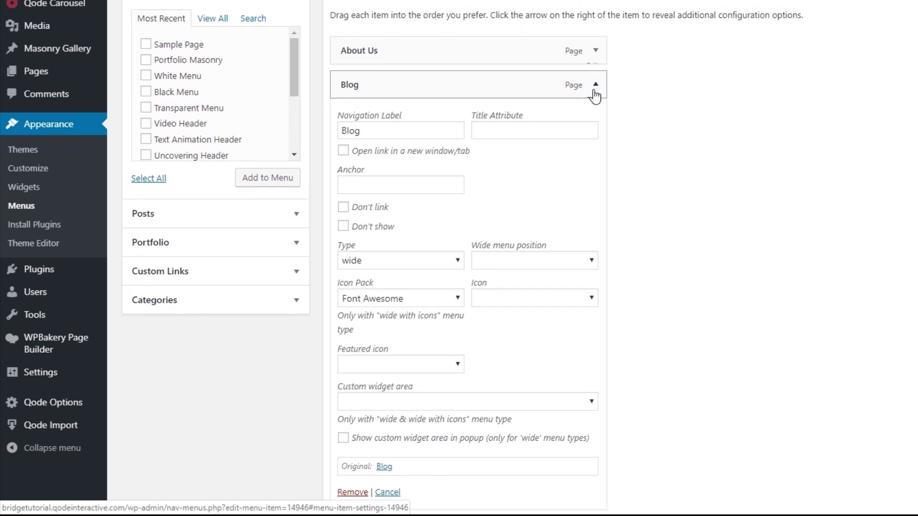
{"action": "scroll", "coordinate": [594, 94], "scroll_direction": "down", "scroll_amount": 1}
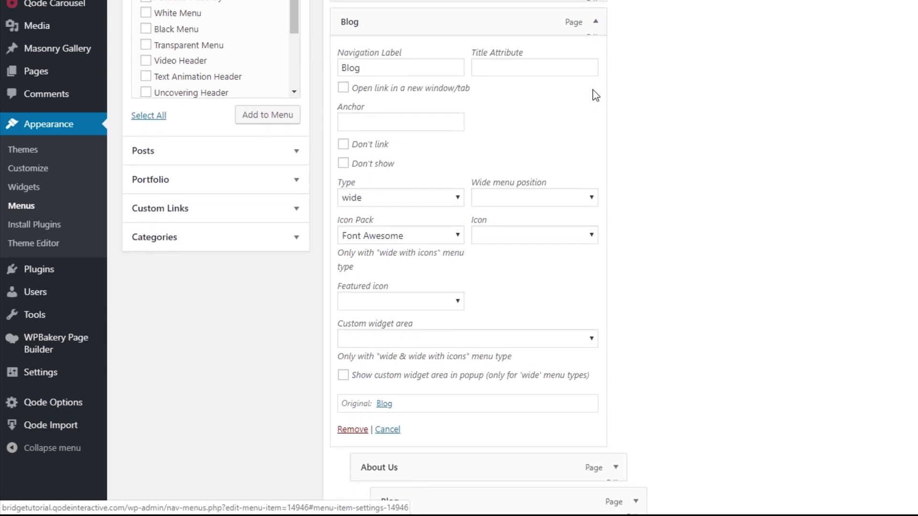
{"action": "left_click", "coordinate": [371, 199]}
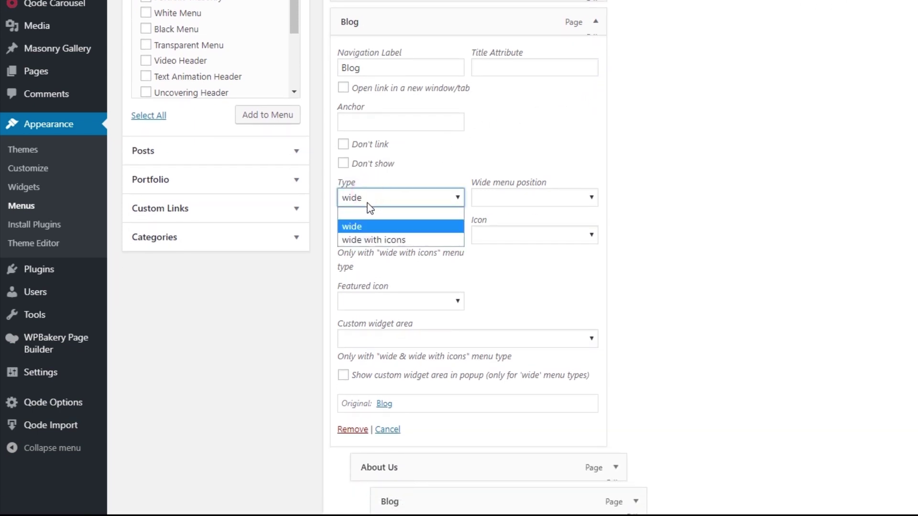
{"action": "left_click", "coordinate": [371, 240]}
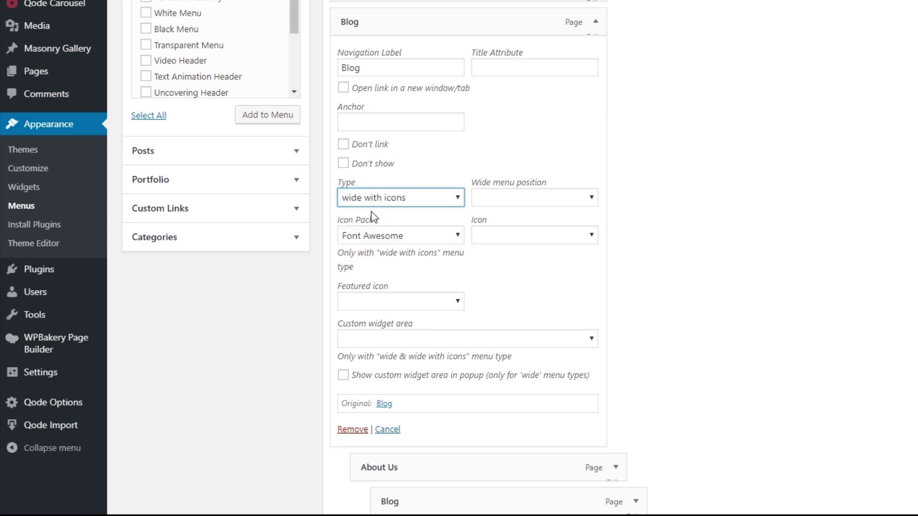
Give About Us the Font Awesome fa-adjust icon
{"action": "scroll", "coordinate": [380, 234], "scroll_direction": "down", "scroll_amount": 7}
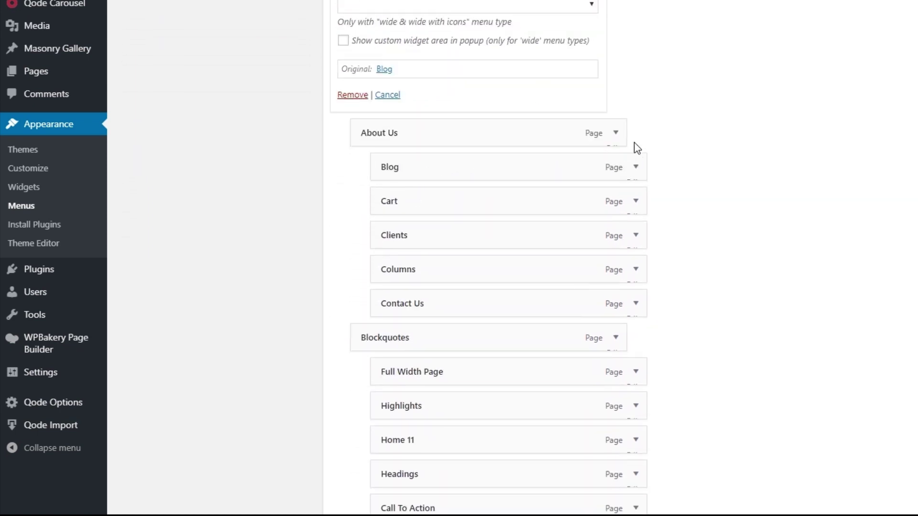
{"action": "left_click", "coordinate": [615, 134]}
{"action": "scroll", "coordinate": [603, 141], "scroll_direction": "down", "scroll_amount": 3}
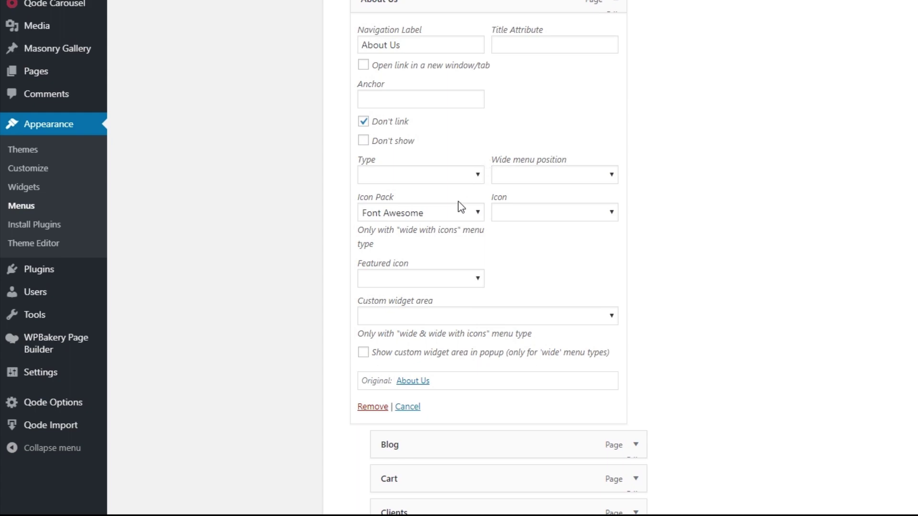
{"action": "left_click", "coordinate": [416, 217]}
{"action": "left_click", "coordinate": [412, 212]}
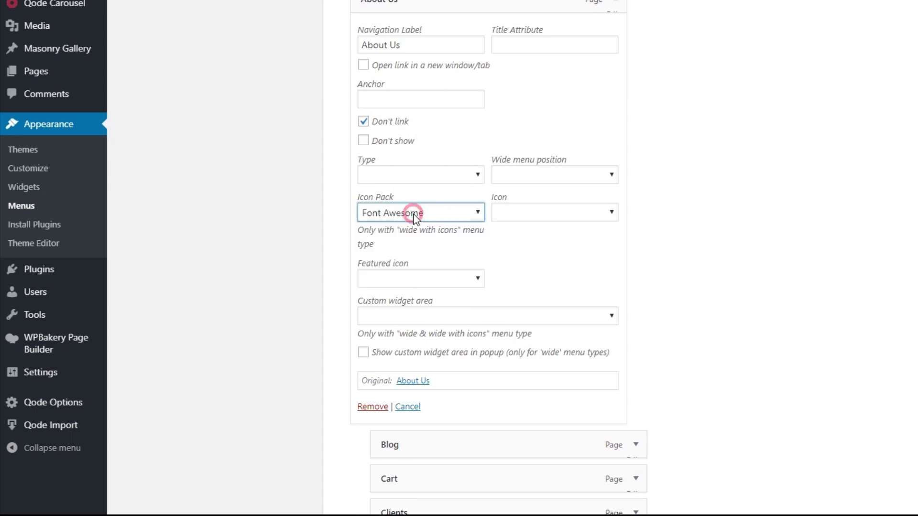
{"action": "left_click", "coordinate": [509, 220]}
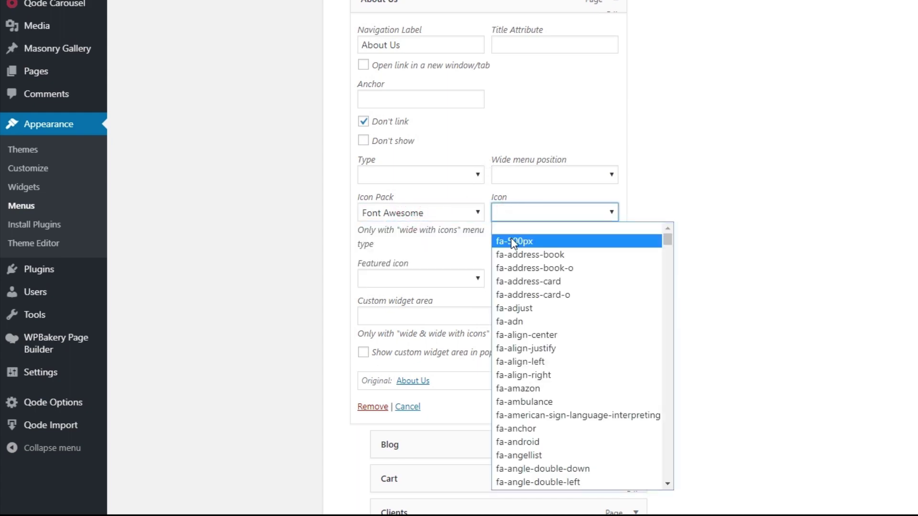
{"action": "left_click", "coordinate": [522, 309]}
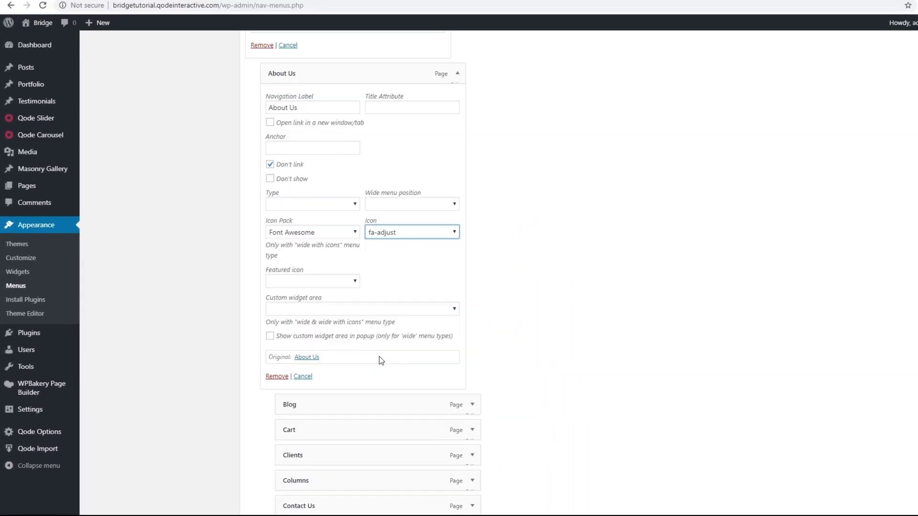
Browse the icon list for Blockquotes, then reload the site's front page
{"action": "scroll", "coordinate": [379, 357], "scroll_direction": "down", "scroll_amount": 5}
{"action": "left_click", "coordinate": [456, 280]}
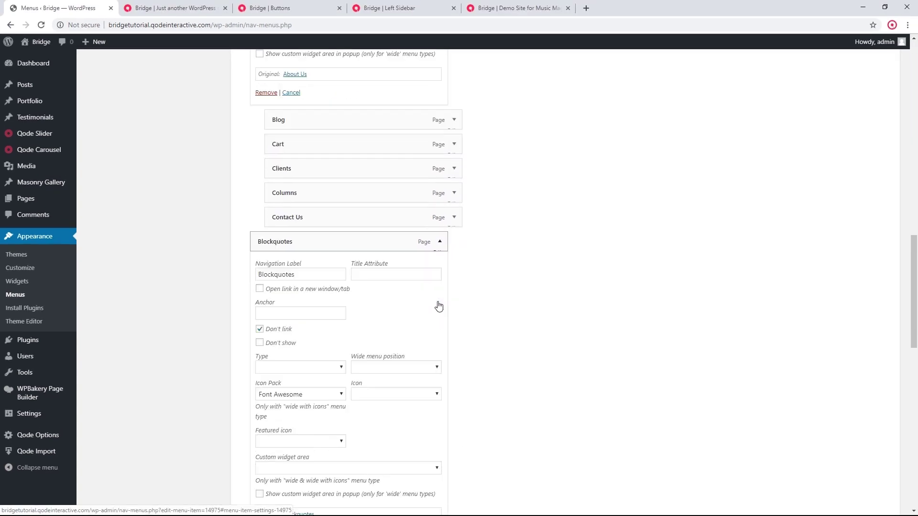
{"action": "scroll", "coordinate": [356, 252], "scroll_direction": "down", "scroll_amount": 4}
{"action": "left_click", "coordinate": [398, 251]}
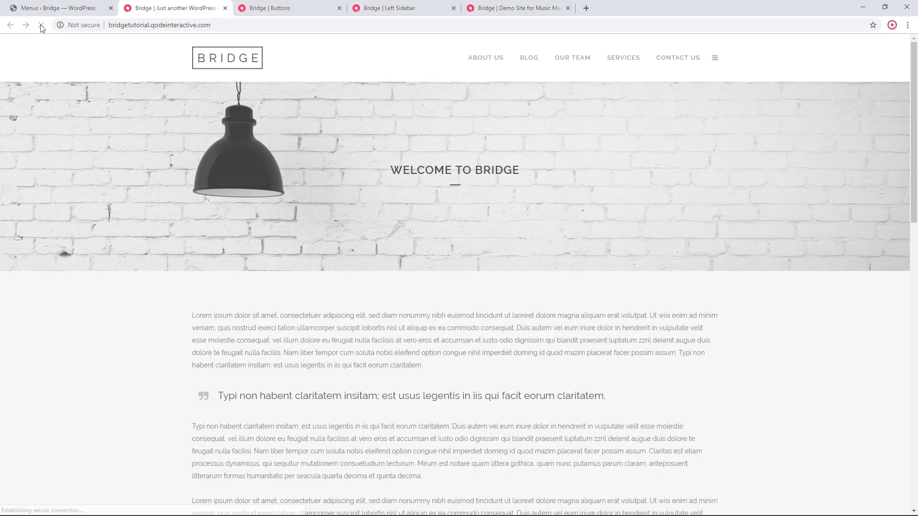
{"action": "left_click", "coordinate": [41, 25]}
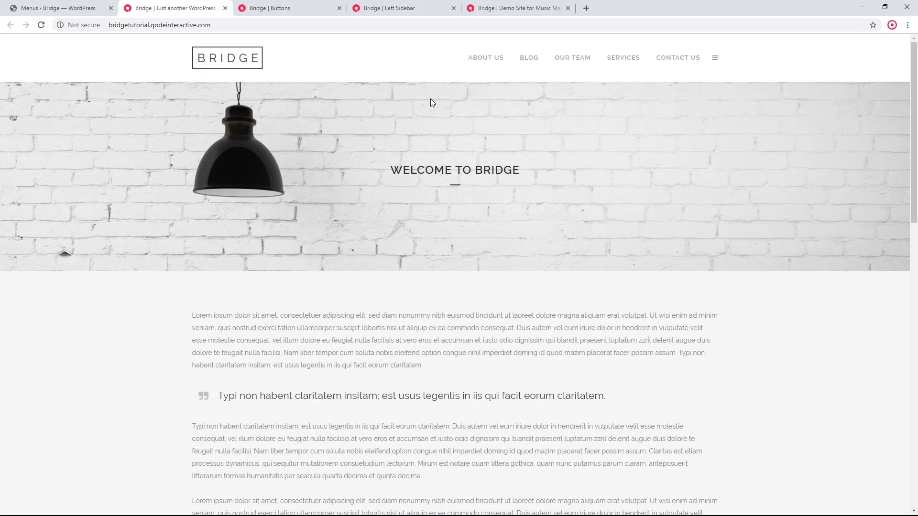
Check that each of the Blog dropdown's four column headings now shows an icon
{"action": "mouse_move", "coordinate": [529, 63]}
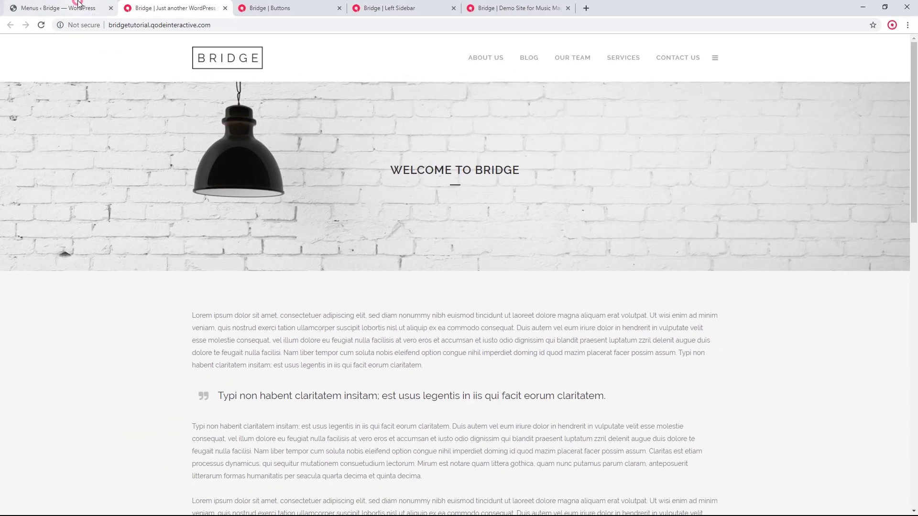
In Qode Options > Header, enable full-width background for wide dropdowns, save, and reload the front page
{"action": "left_click", "coordinate": [78, 6]}
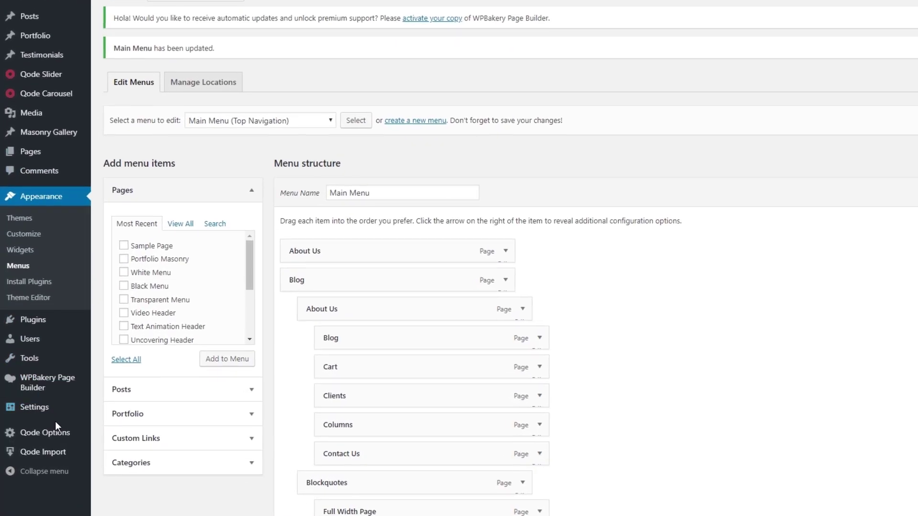
{"action": "mouse_move", "coordinate": [58, 433]}
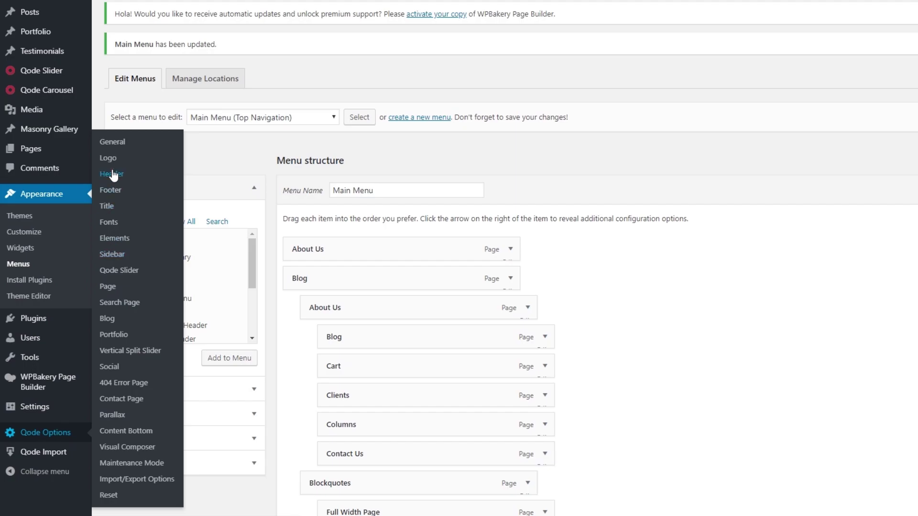
{"action": "left_click", "coordinate": [113, 175]}
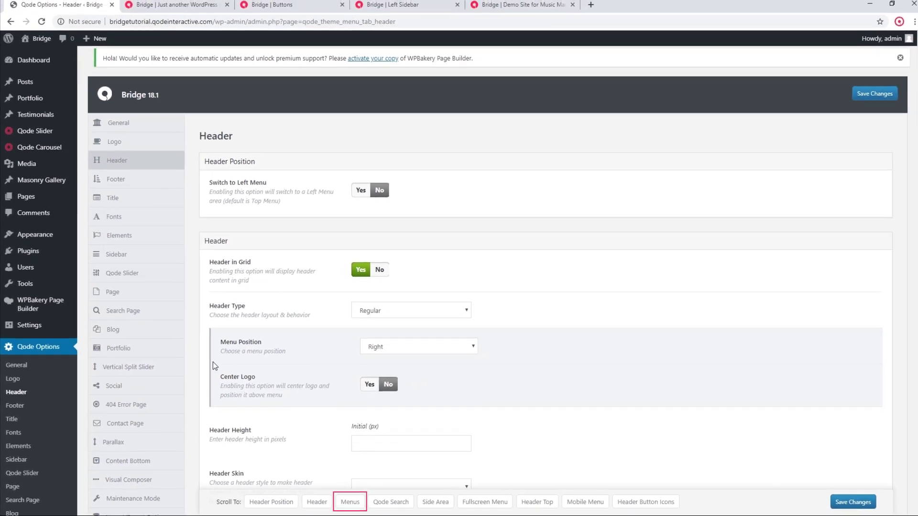
{"action": "left_click", "coordinate": [353, 502]}
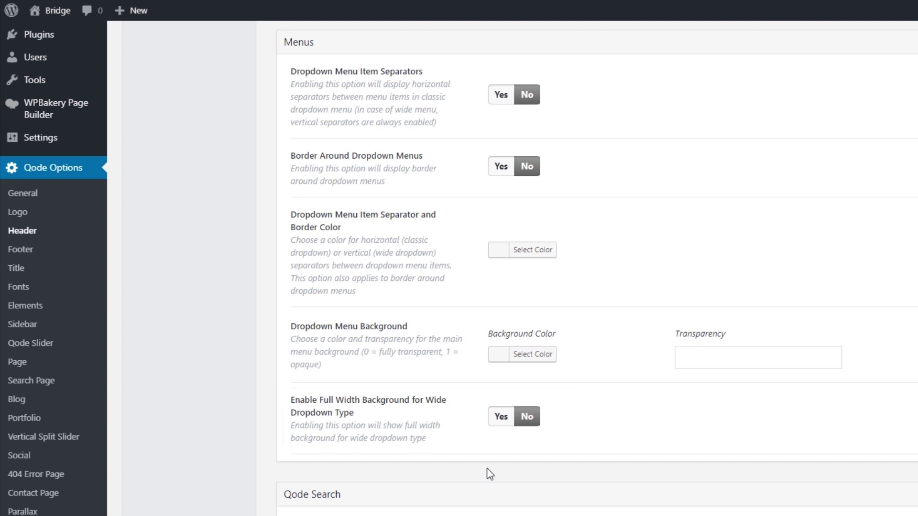
{"action": "left_click", "coordinate": [502, 419]}
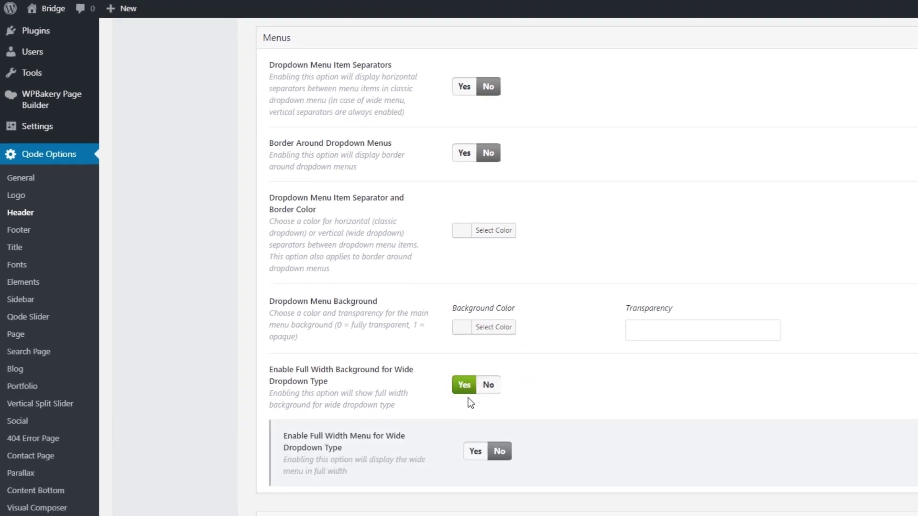
{"action": "scroll", "coordinate": [471, 403], "scroll_direction": "down", "scroll_amount": 1}
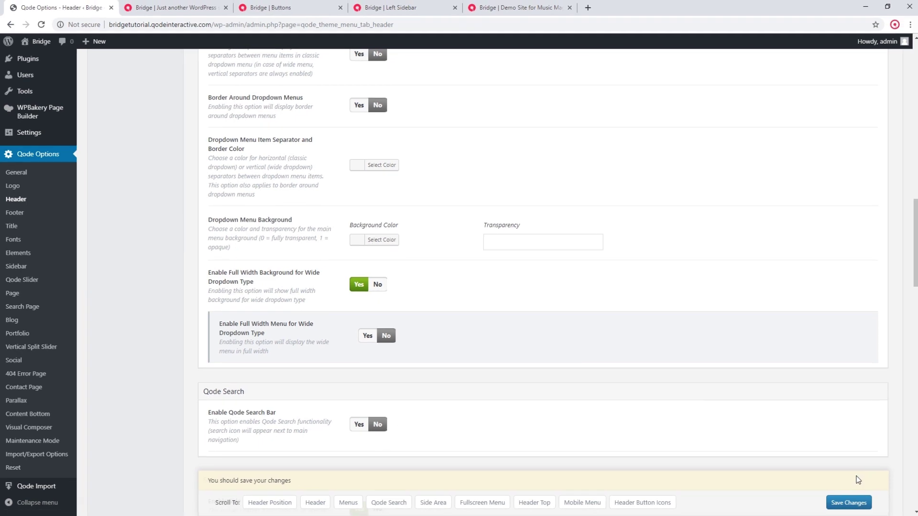
{"action": "left_click", "coordinate": [851, 502]}
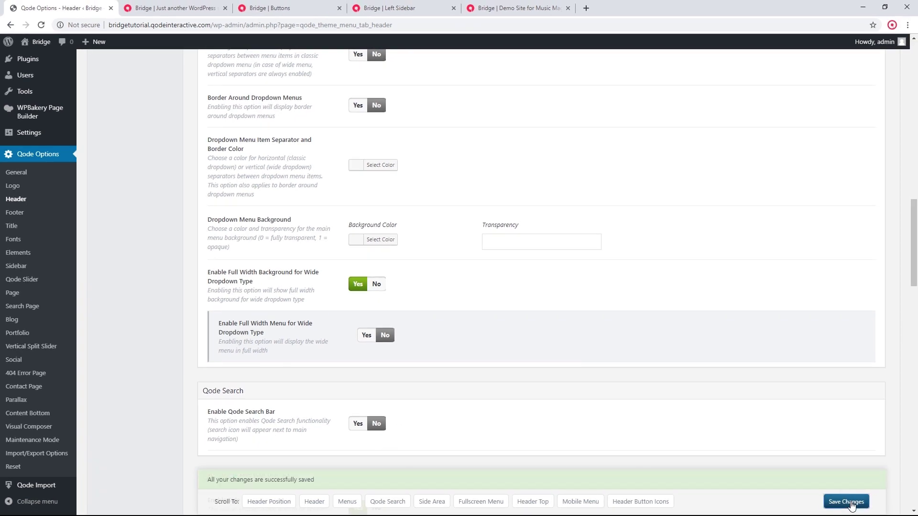
{"action": "left_click", "coordinate": [170, 8]}
{"action": "left_click", "coordinate": [42, 27]}
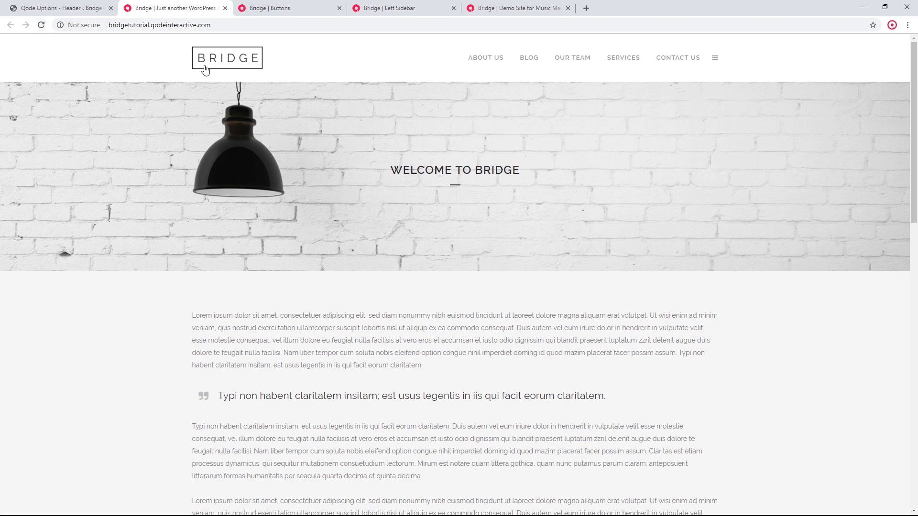
Preview the Blog mega menu's full-width dark background, then return to the Qode Options header settings
{"action": "mouse_move", "coordinate": [536, 64]}
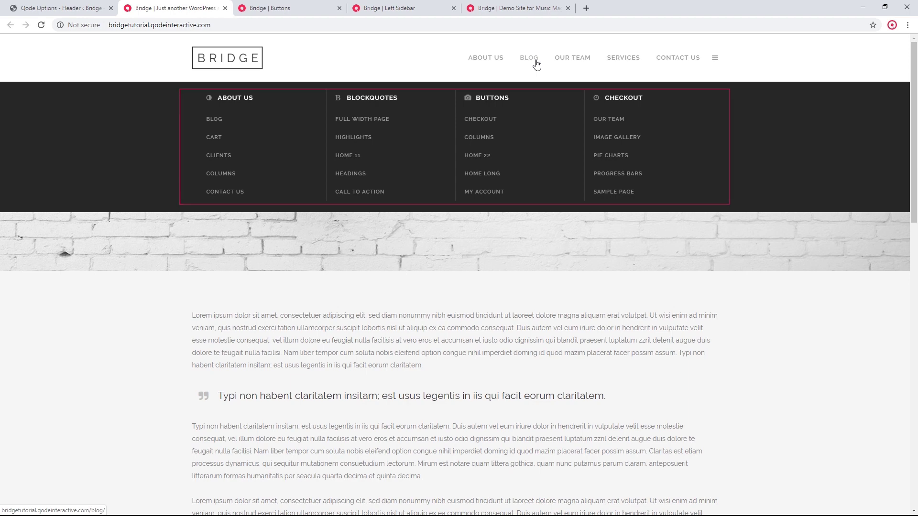
{"action": "left_click", "coordinate": [70, 4]}
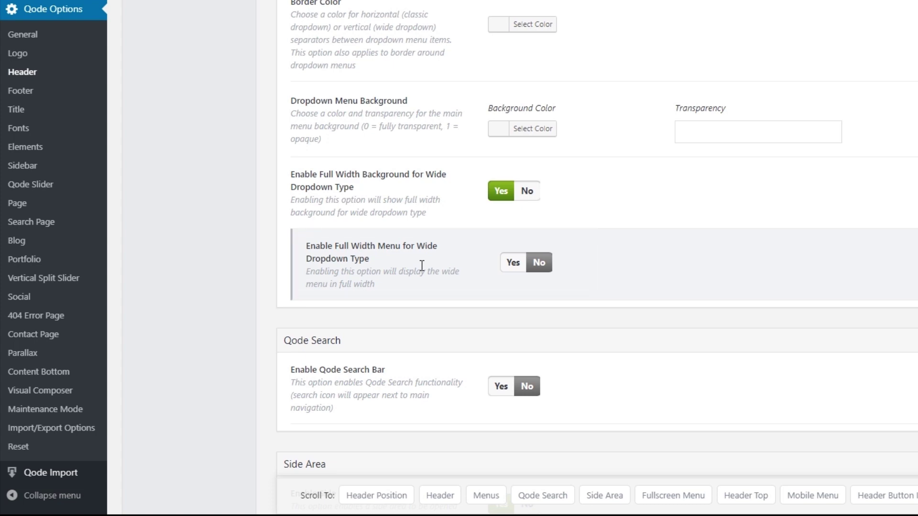
Turn off the full-width background for wide dropdowns and save the header settings
{"action": "left_click", "coordinate": [528, 192]}
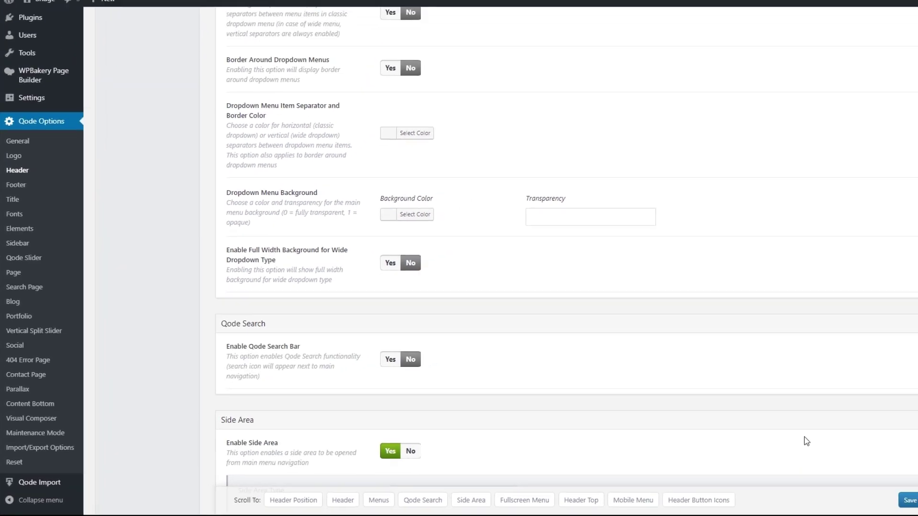
{"action": "left_click", "coordinate": [914, 500]}
{"action": "scroll", "coordinate": [325, 282], "scroll_direction": "up", "scroll_amount": 5}
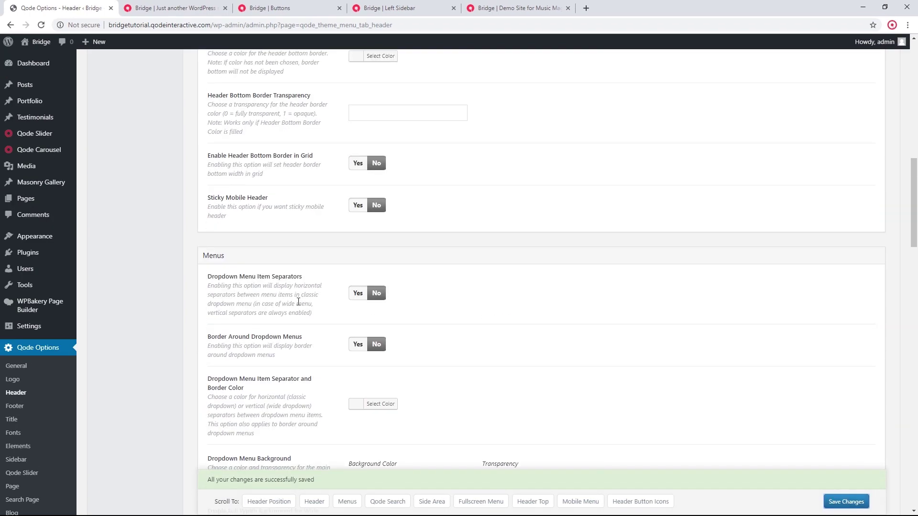
{"action": "scroll", "coordinate": [298, 301], "scroll_direction": "up", "scroll_amount": 15}
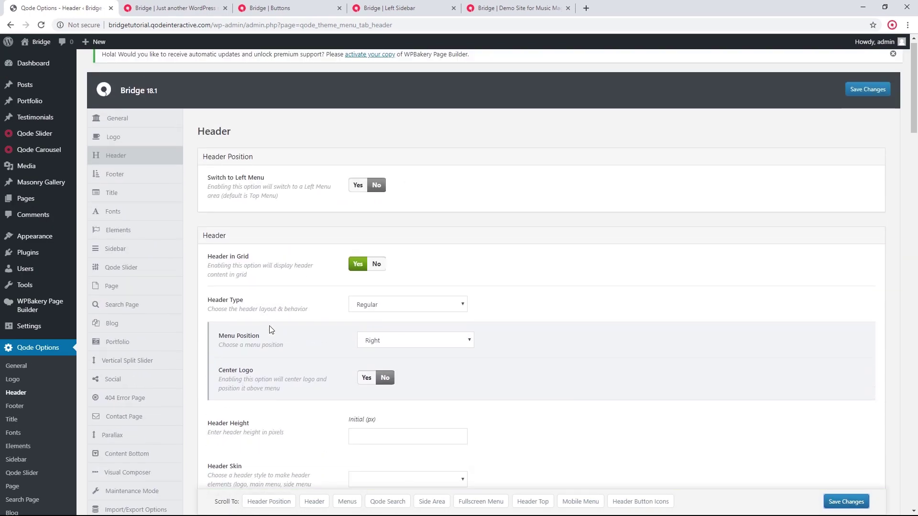
Review the Header & Menu font settings down to 2nd Level Wide Menu, then return to the front page
{"action": "left_click", "coordinate": [123, 213]}
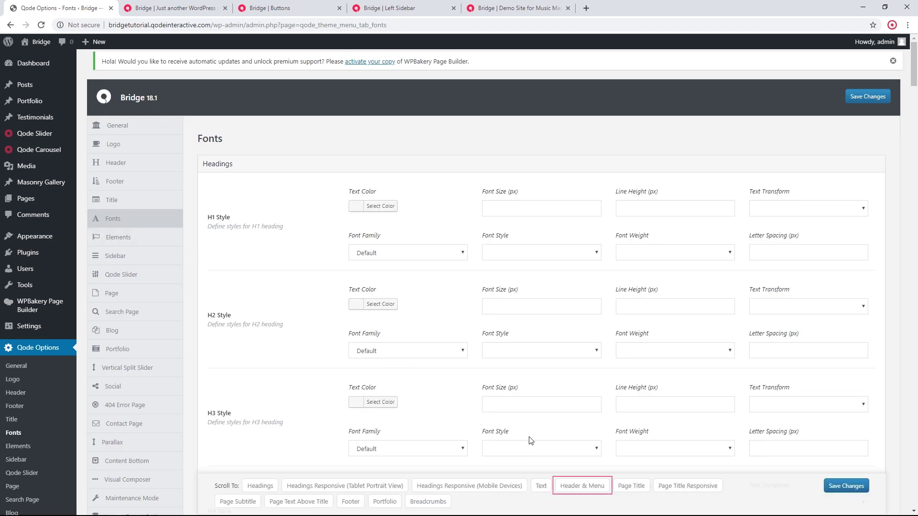
{"action": "left_click", "coordinate": [584, 488]}
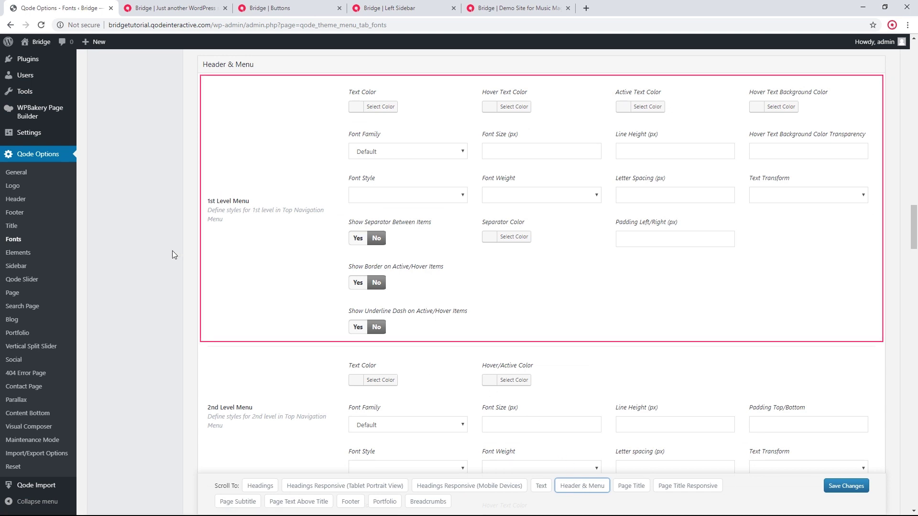
{"action": "scroll", "coordinate": [177, 264], "scroll_direction": "down", "scroll_amount": 2}
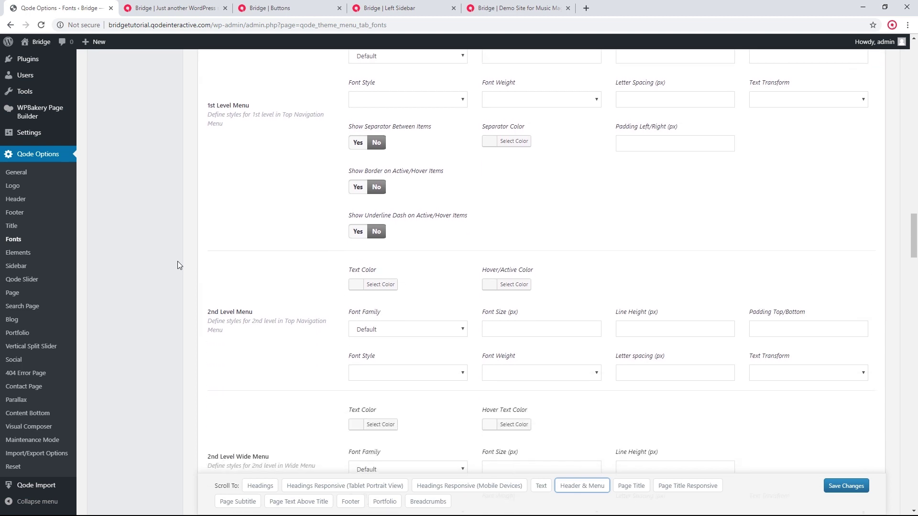
{"action": "scroll", "coordinate": [178, 262], "scroll_direction": "down", "scroll_amount": 4}
{"action": "scroll", "coordinate": [177, 262], "scroll_direction": "down", "scroll_amount": 2}
{"action": "scroll", "coordinate": [177, 264], "scroll_direction": "down", "scroll_amount": 1}
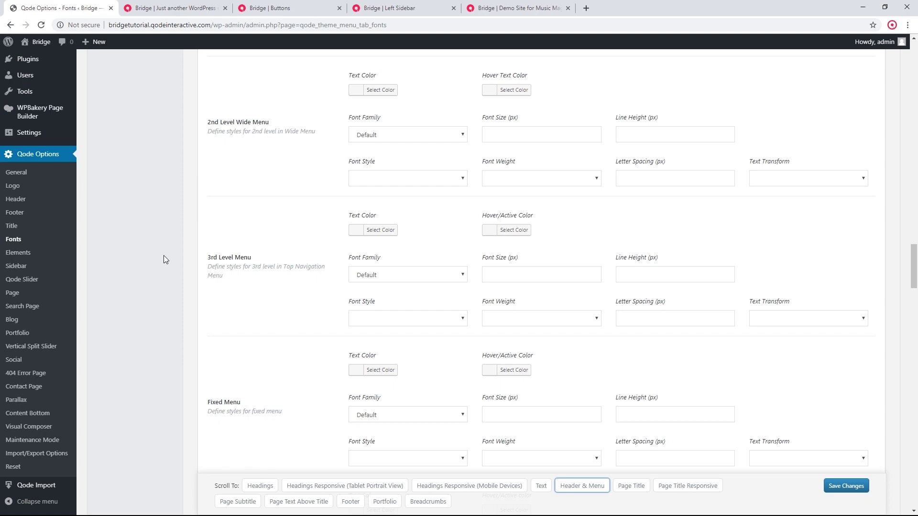
{"action": "left_click", "coordinate": [175, 8]}
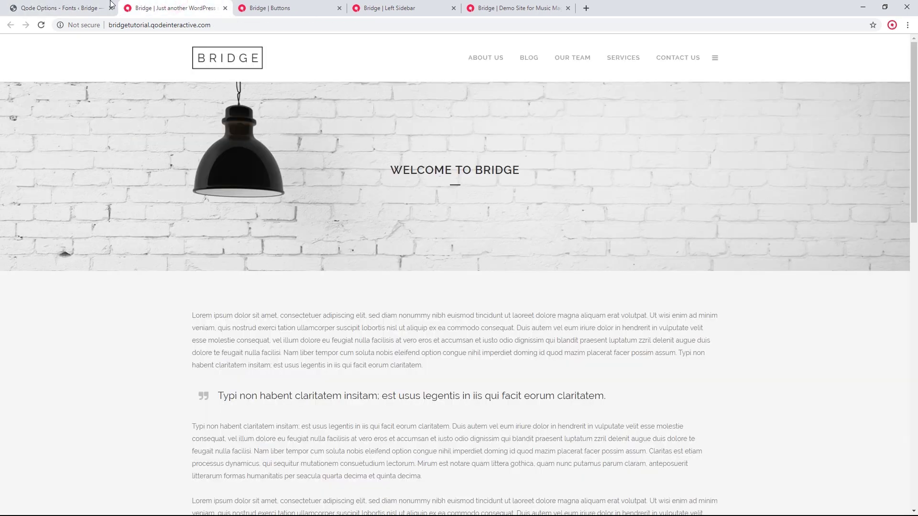
Reload the front page and preview the Blog item's dark four-column mega menu
{"action": "left_click", "coordinate": [42, 26]}
{"action": "mouse_move", "coordinate": [534, 65]}
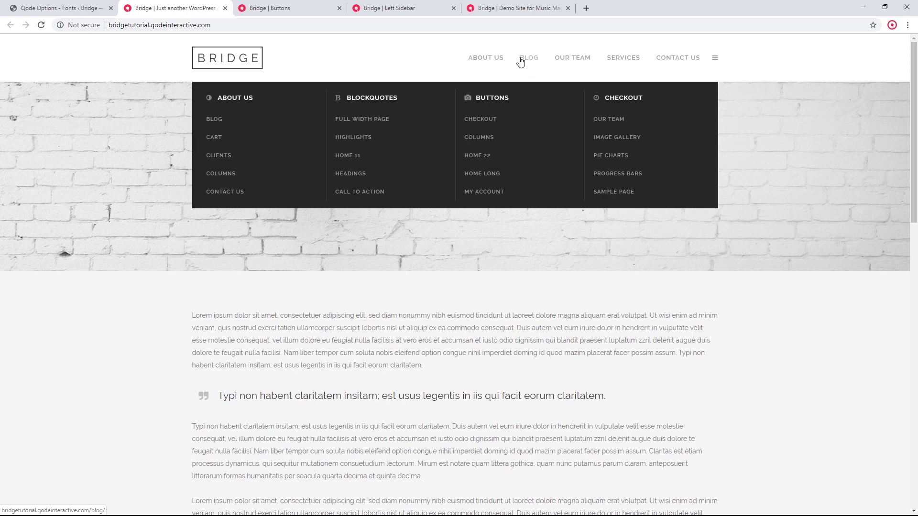
Create a custom widget area named 'Wide Menu Image' in Appearance > Widgets
{"action": "left_click", "coordinate": [46, 6]}
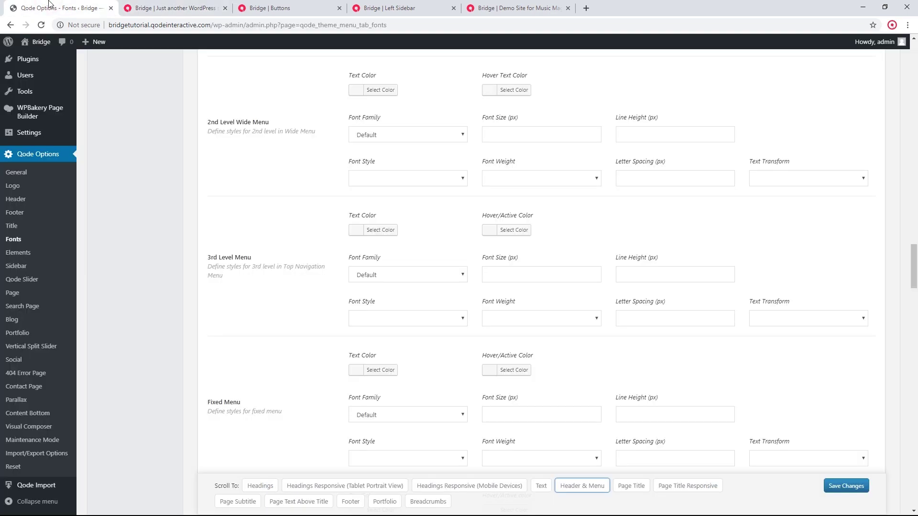
{"action": "scroll", "coordinate": [17, 187], "scroll_direction": "up", "scroll_amount": 4}
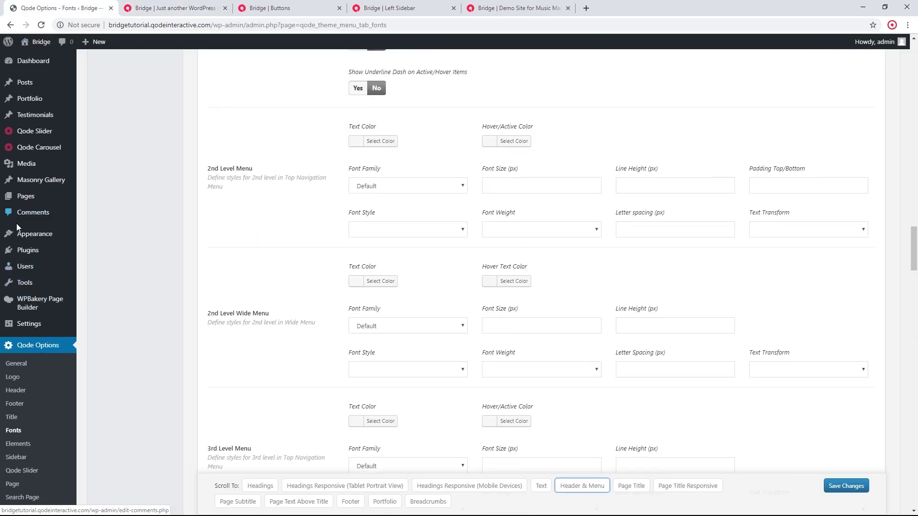
{"action": "mouse_move", "coordinate": [59, 214]}
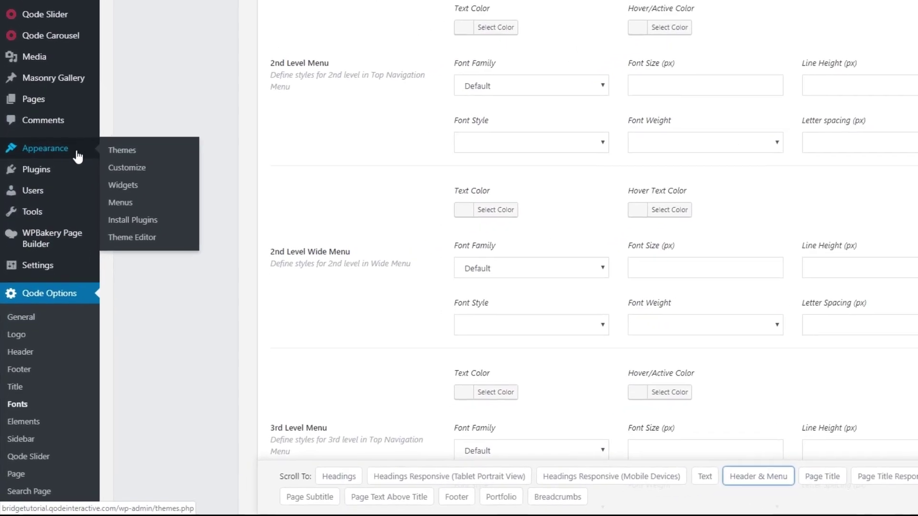
{"action": "left_click", "coordinate": [125, 185]}
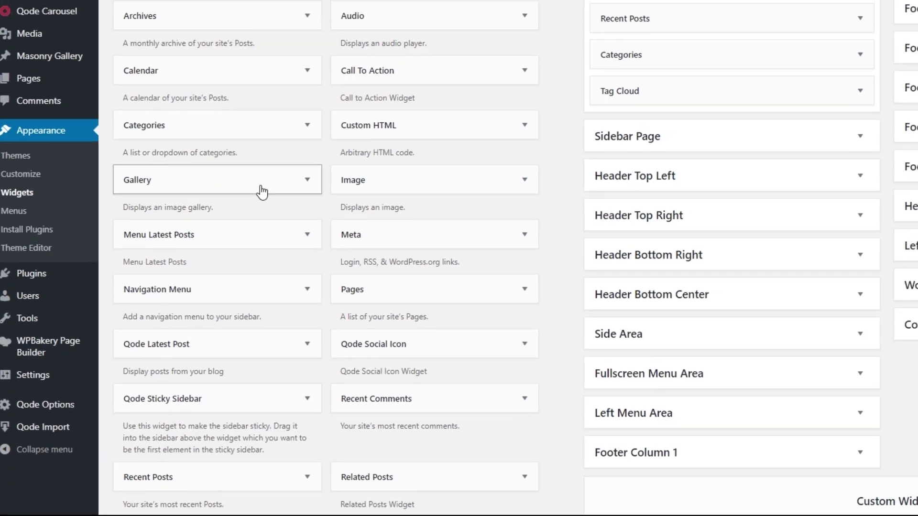
{"action": "scroll", "coordinate": [262, 190], "scroll_direction": "down", "scroll_amount": 5}
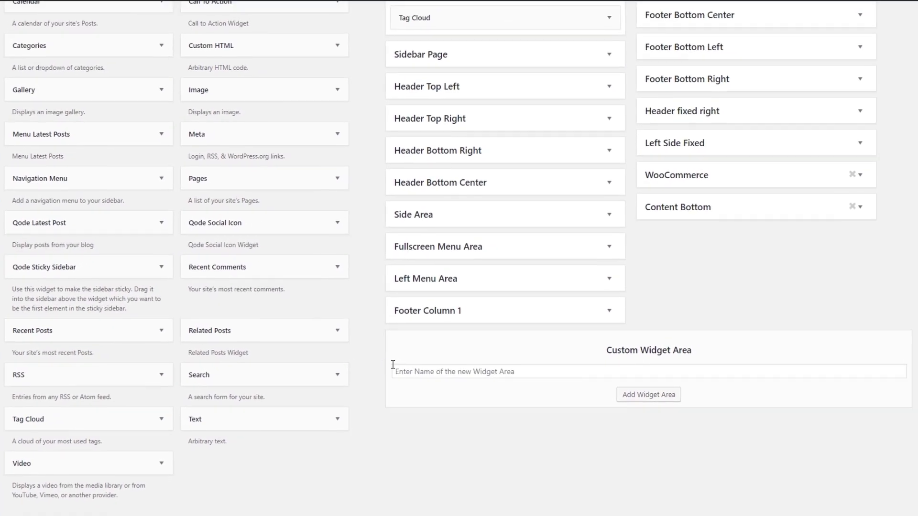
{"action": "left_click", "coordinate": [413, 371]}
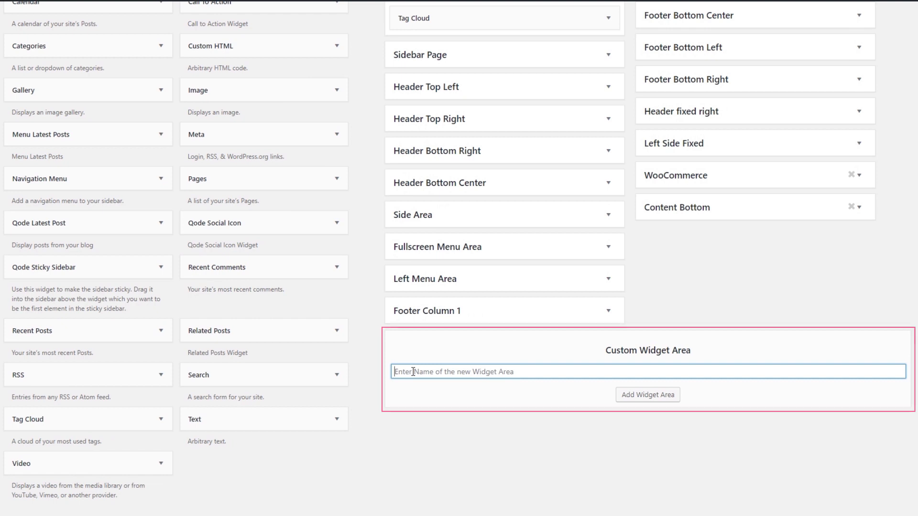
{"action": "type", "text": "Wide Menu Image"}
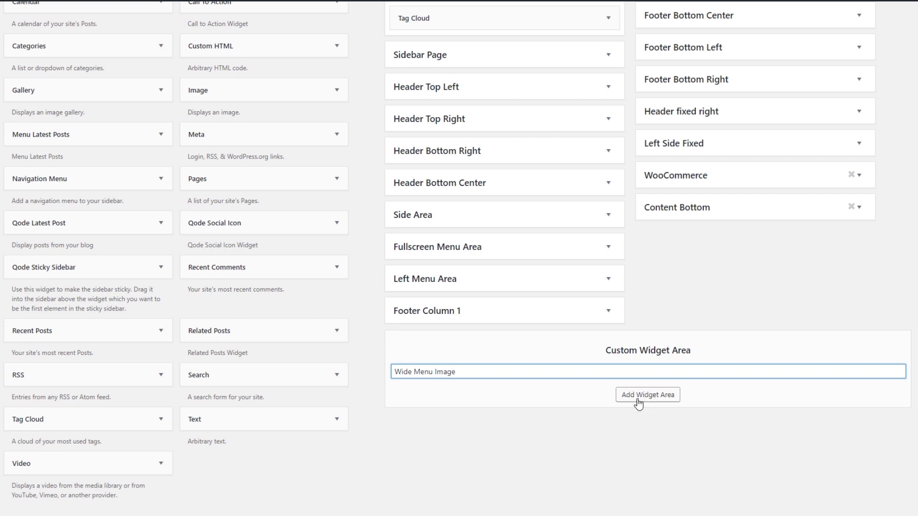
{"action": "left_click", "coordinate": [646, 395]}
Add an Image widget showing cover02.jpg to Wide Menu Image and save it
{"action": "scroll", "coordinate": [648, 396], "scroll_direction": "down", "scroll_amount": 1}
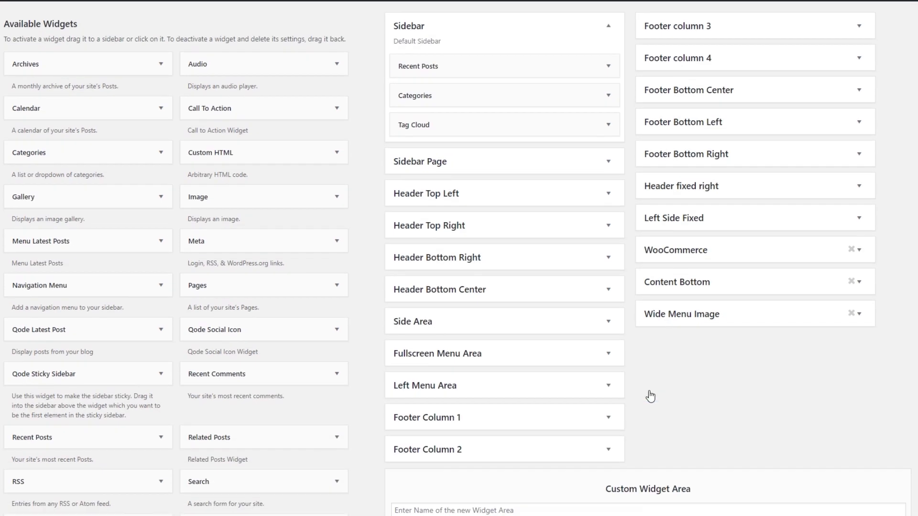
{"action": "left_click", "coordinate": [859, 314]}
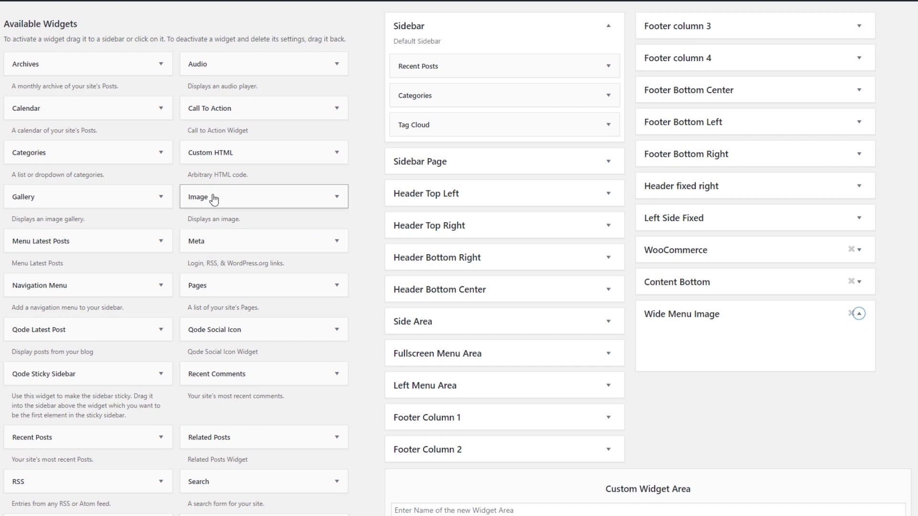
{"action": "left_click_drag", "start_coordinate": [223, 202], "coordinate": [702, 342]}
{"action": "scroll", "coordinate": [706, 349], "scroll_direction": "down", "scroll_amount": 1}
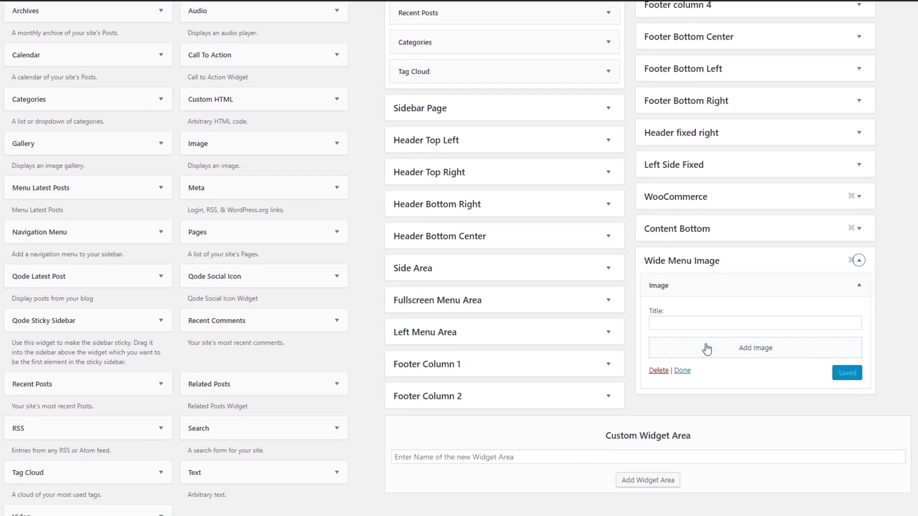
{"action": "left_click", "coordinate": [753, 354]}
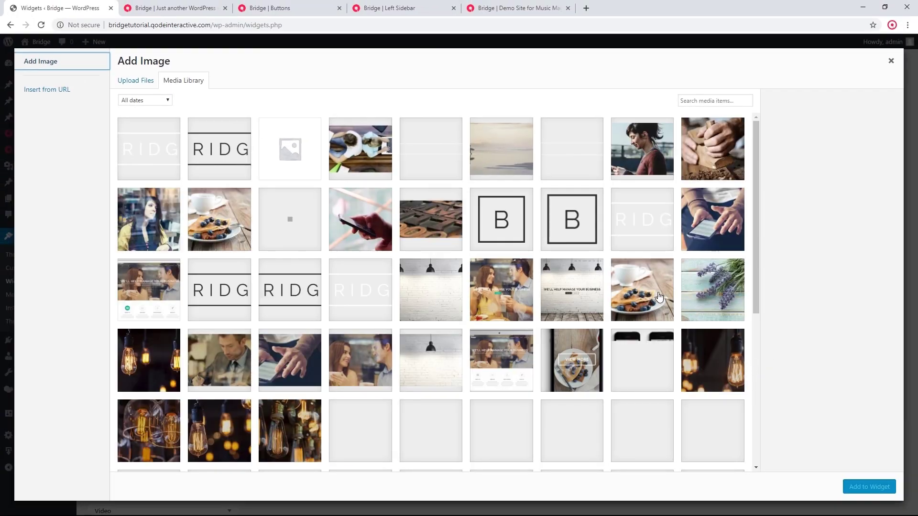
{"action": "left_click", "coordinate": [649, 285]}
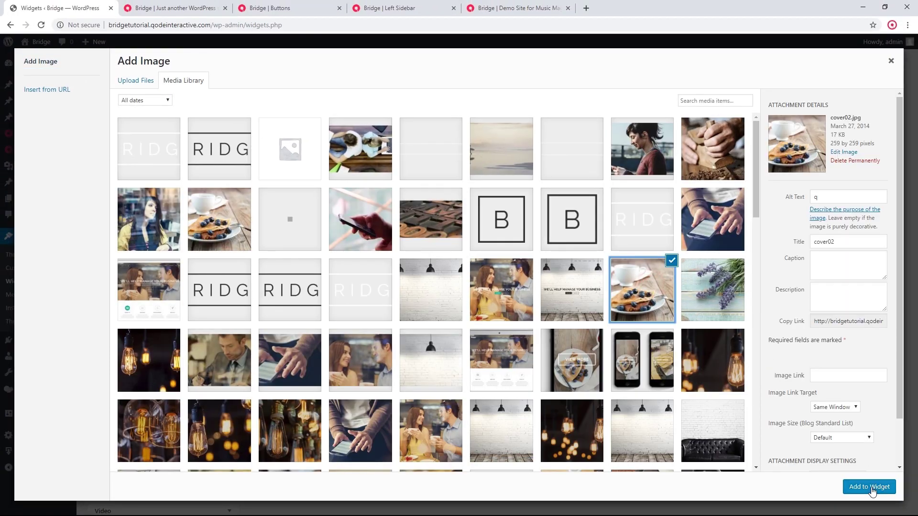
{"action": "left_click", "coordinate": [869, 486]}
{"action": "scroll", "coordinate": [807, 404], "scroll_direction": "down", "scroll_amount": 1}
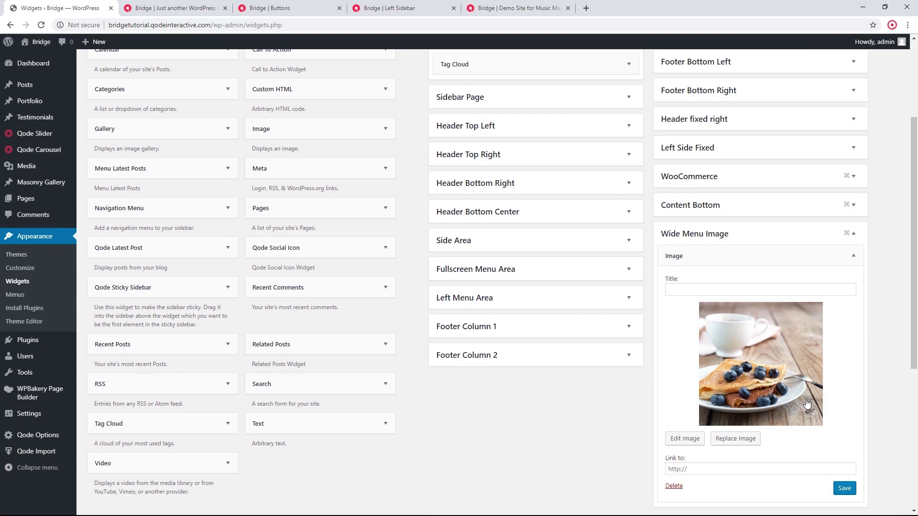
{"action": "scroll", "coordinate": [796, 377], "scroll_direction": "down", "scroll_amount": 1}
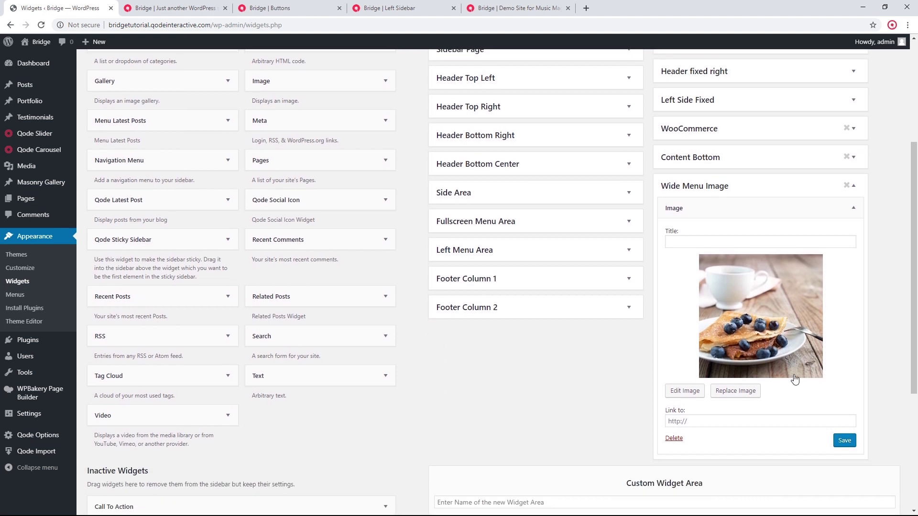
{"action": "left_click", "coordinate": [844, 440]}
{"action": "left_click", "coordinate": [27, 295]}
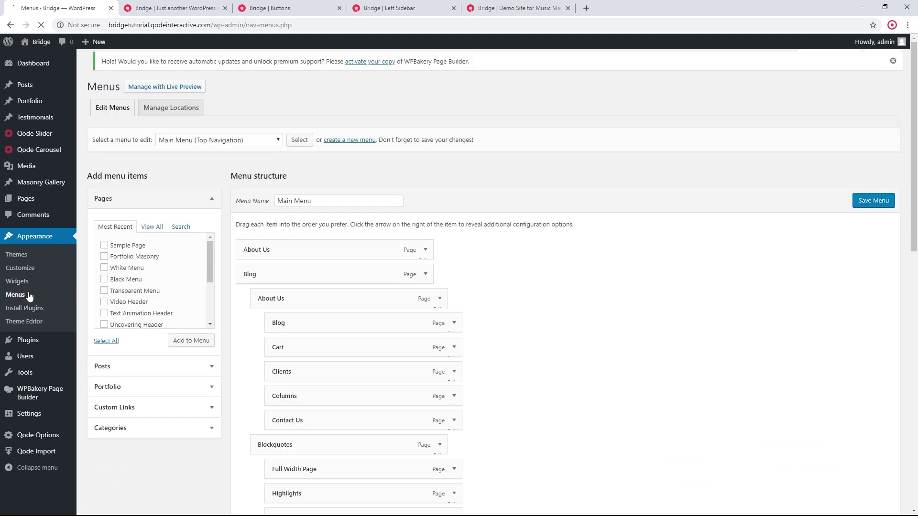
Preview the Blog mega menu on the front page before editing the menu
{"action": "left_click", "coordinate": [160, 6]}
{"action": "mouse_move", "coordinate": [524, 62]}
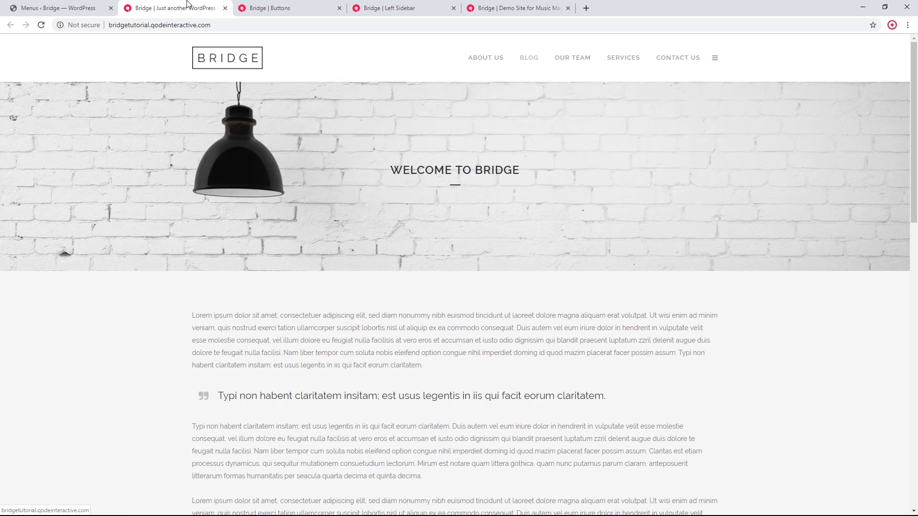
{"action": "left_click", "coordinate": [66, 6]}
Assign the Wide Menu Image widget area to the Checkout menu item
{"action": "scroll", "coordinate": [473, 224], "scroll_direction": "down", "scroll_amount": 5}
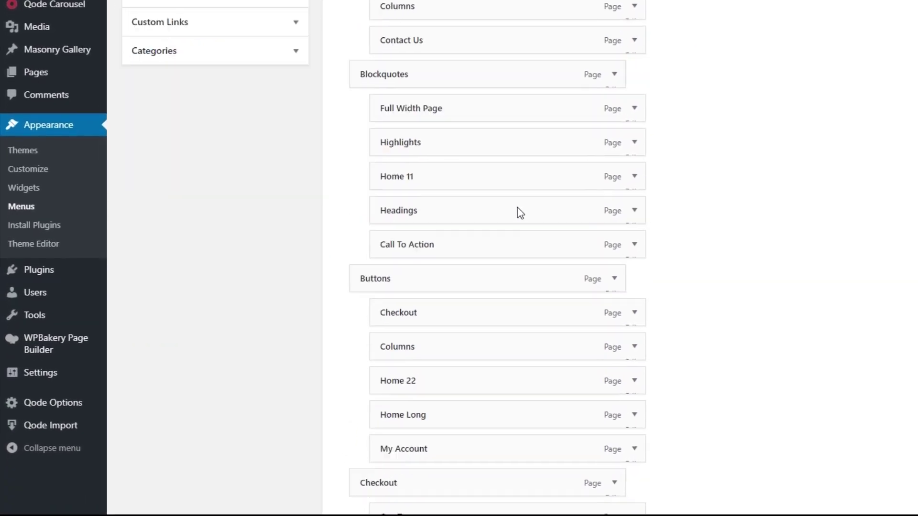
{"action": "scroll", "coordinate": [518, 206], "scroll_direction": "down", "scroll_amount": 3}
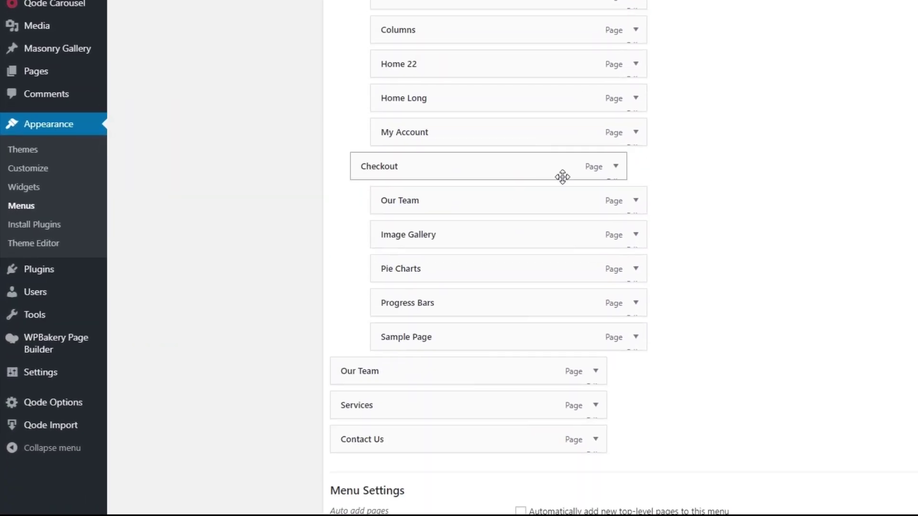
{"action": "left_click", "coordinate": [616, 167]}
{"action": "scroll", "coordinate": [572, 203], "scroll_direction": "down", "scroll_amount": 3}
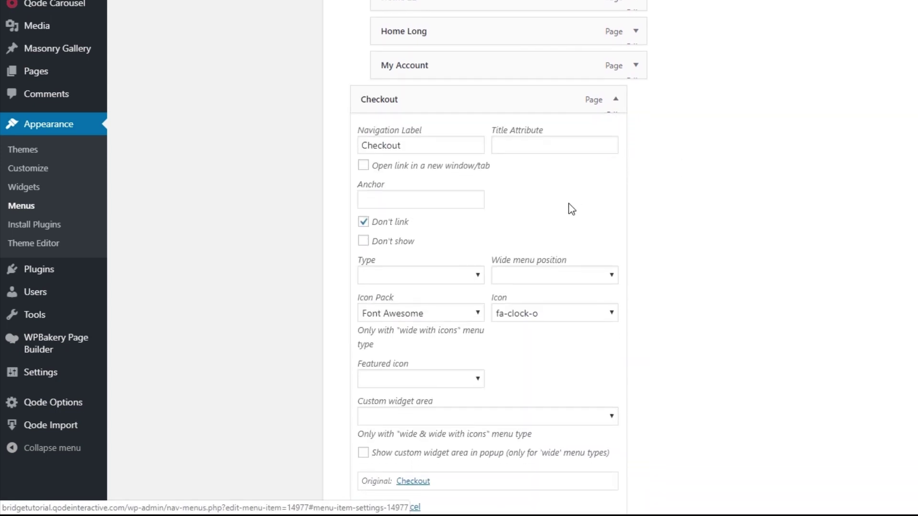
{"action": "scroll", "coordinate": [552, 163], "scroll_direction": "down", "scroll_amount": 1}
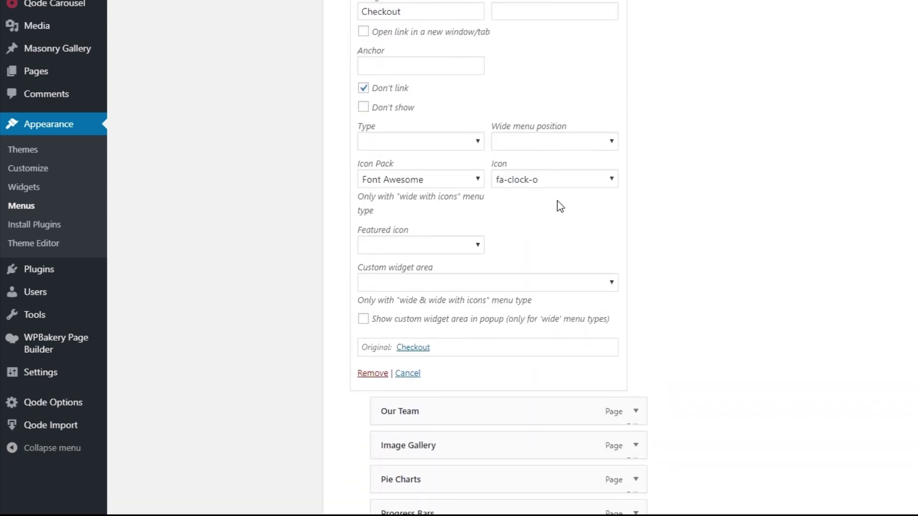
{"action": "left_click", "coordinate": [555, 283]}
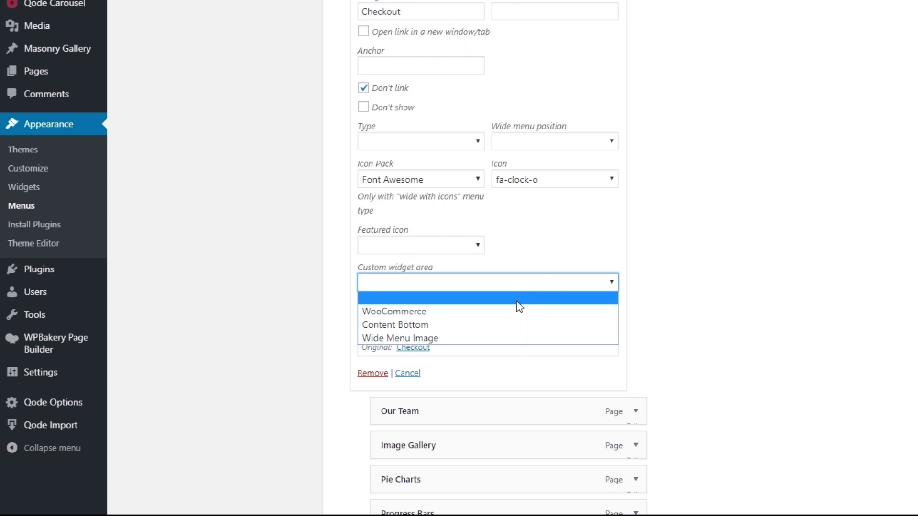
{"action": "left_click", "coordinate": [425, 337]}
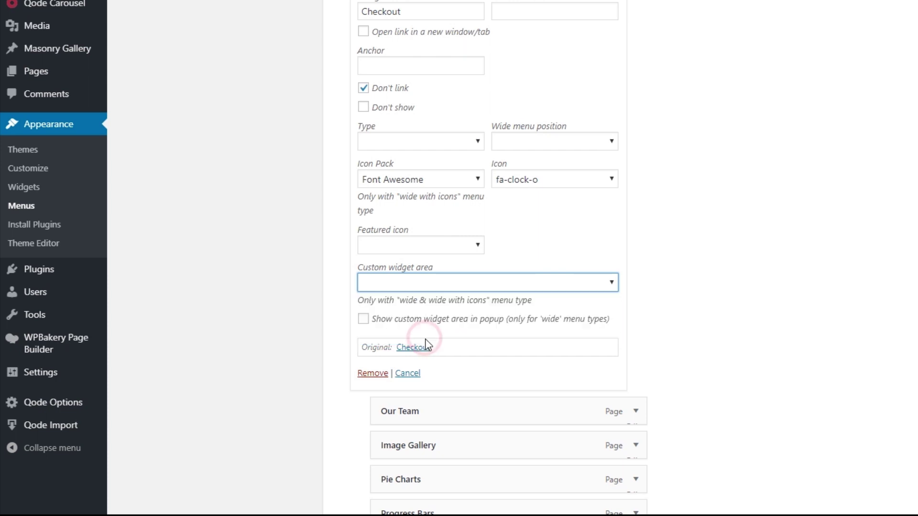
Remove the Our Team and Image Gallery child items under Checkout and save the menu
{"action": "scroll", "coordinate": [458, 288], "scroll_direction": "down", "scroll_amount": 3}
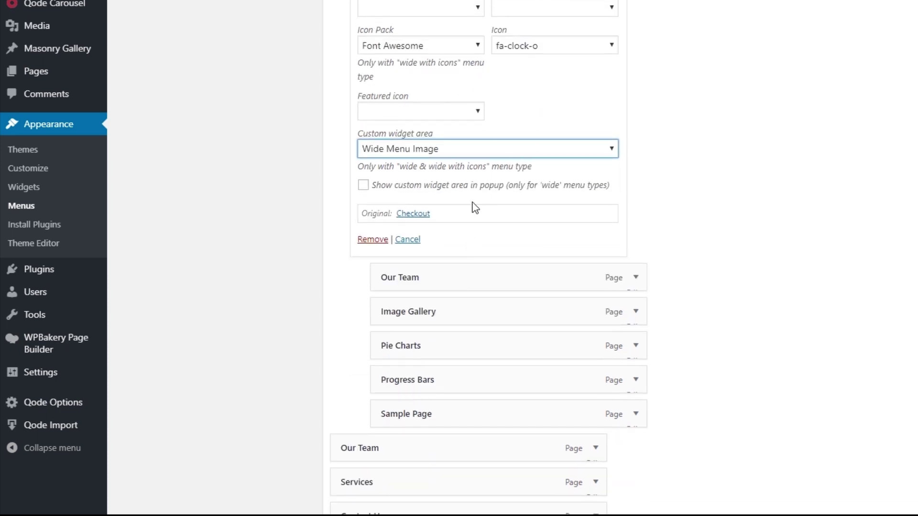
{"action": "scroll", "coordinate": [473, 207], "scroll_direction": "down", "scroll_amount": 2}
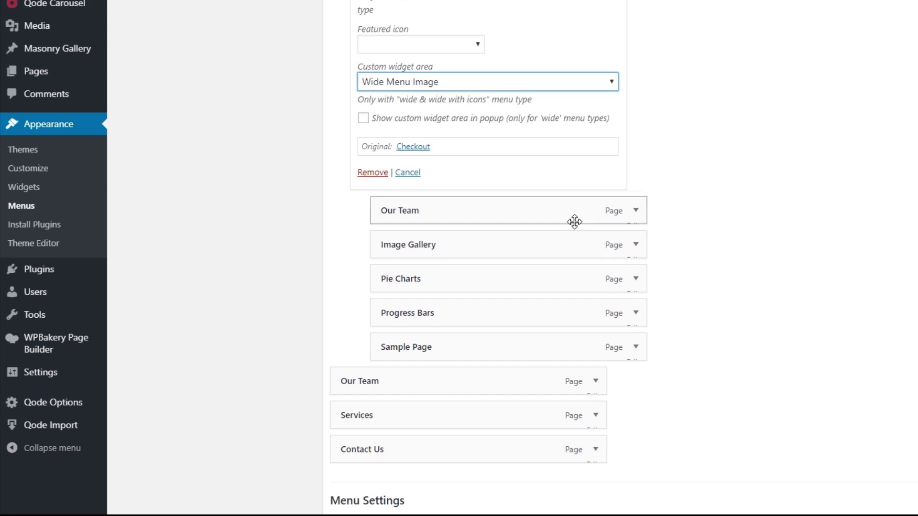
{"action": "left_click", "coordinate": [635, 210]}
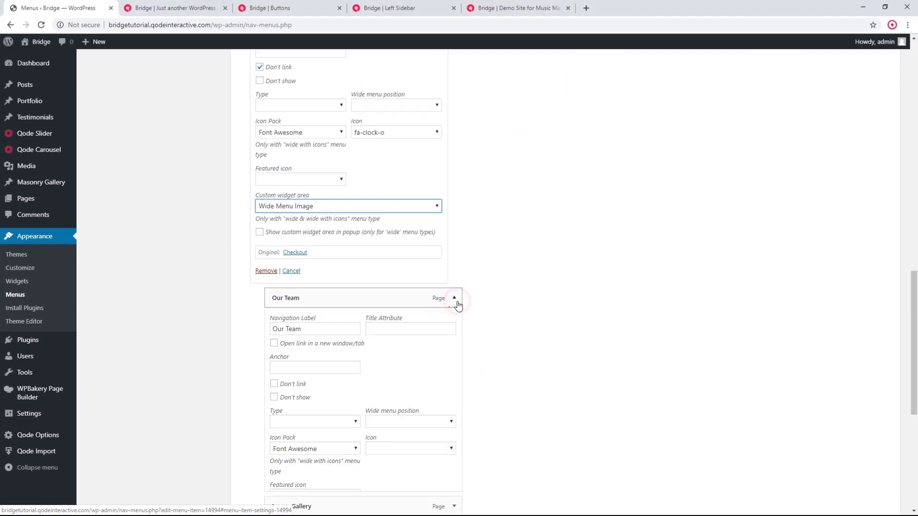
{"action": "scroll", "coordinate": [392, 356], "scroll_direction": "down", "scroll_amount": 3}
{"action": "left_click", "coordinate": [278, 445]}
{"action": "left_click", "coordinate": [454, 199]}
{"action": "scroll", "coordinate": [335, 287], "scroll_direction": "down", "scroll_amount": 1}
{"action": "left_click", "coordinate": [277, 446]}
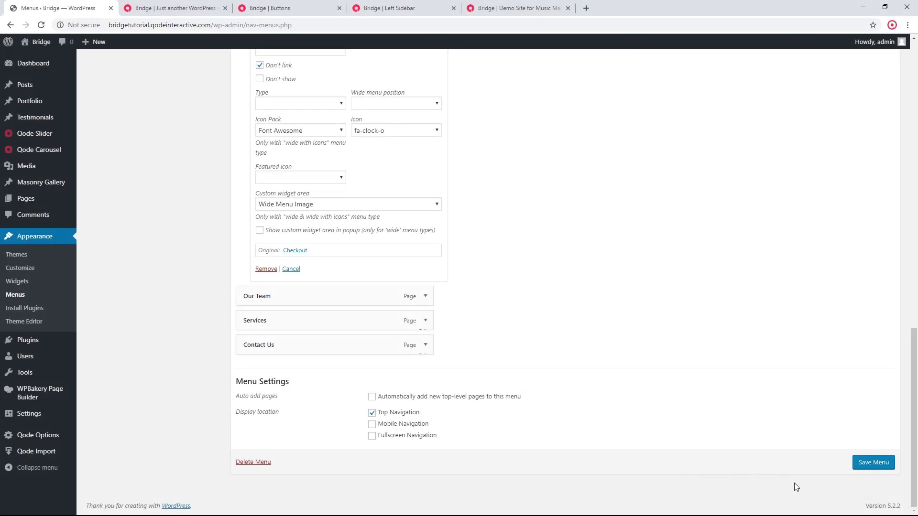
{"action": "left_click", "coordinate": [877, 466]}
Reload the front page and check the Blog mega menu shows the pancake photo under Checkout
{"action": "left_click", "coordinate": [172, 9]}
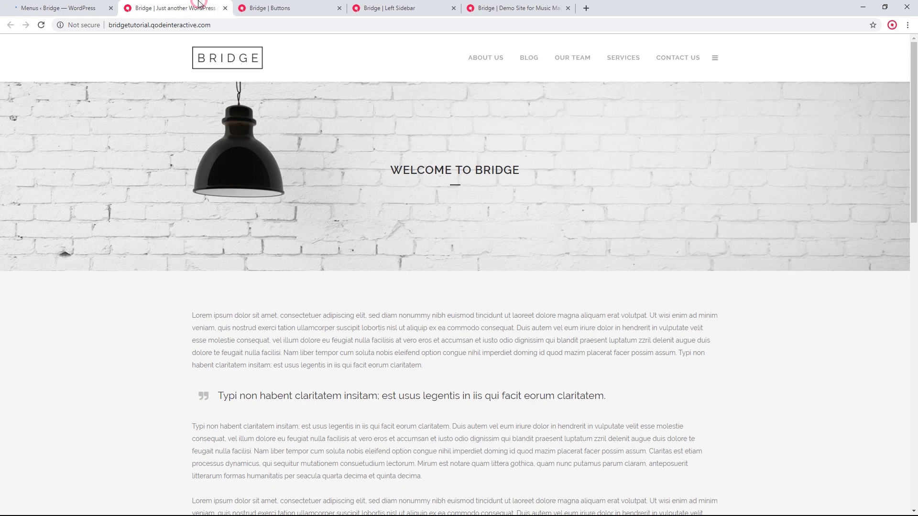
{"action": "left_click", "coordinate": [41, 25]}
{"action": "mouse_move", "coordinate": [525, 61]}
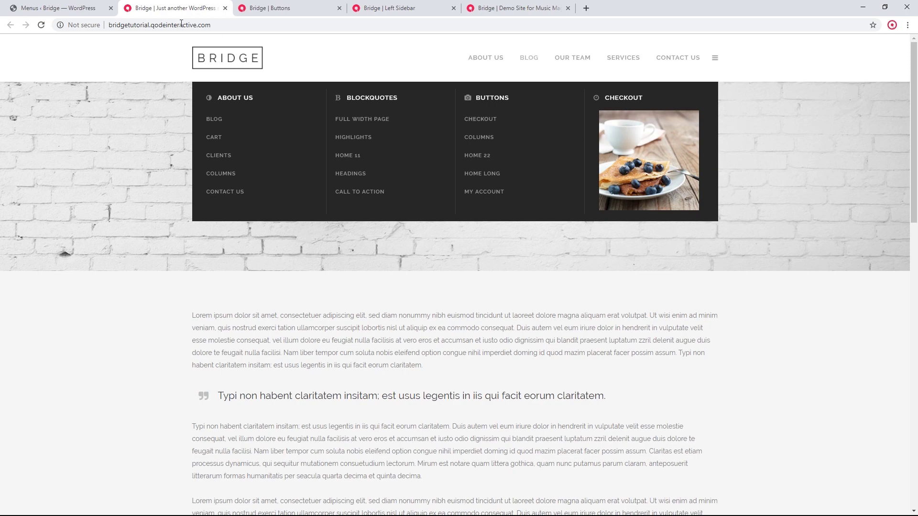
{"action": "left_click", "coordinate": [58, 8]}
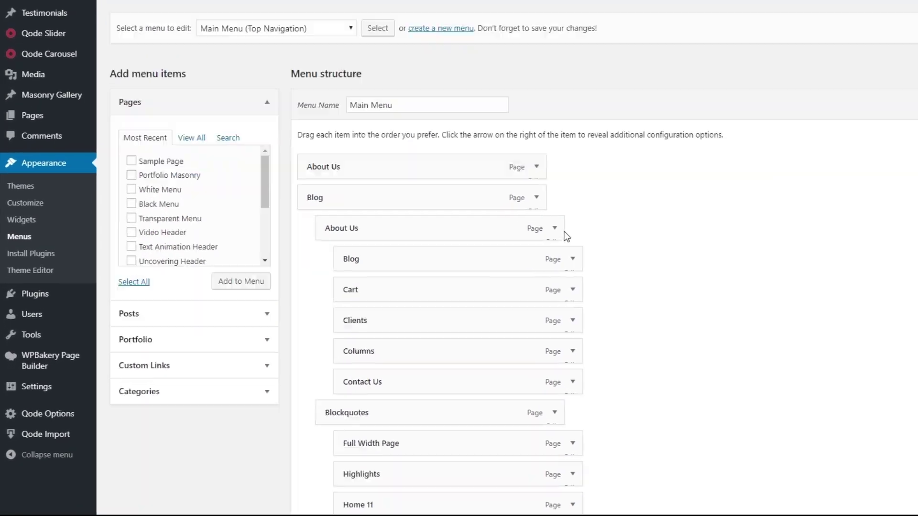
Enable Don't show on the Checkout menu item, save the menu, and reload the front page
{"action": "scroll", "coordinate": [566, 236], "scroll_direction": "down", "scroll_amount": 10}
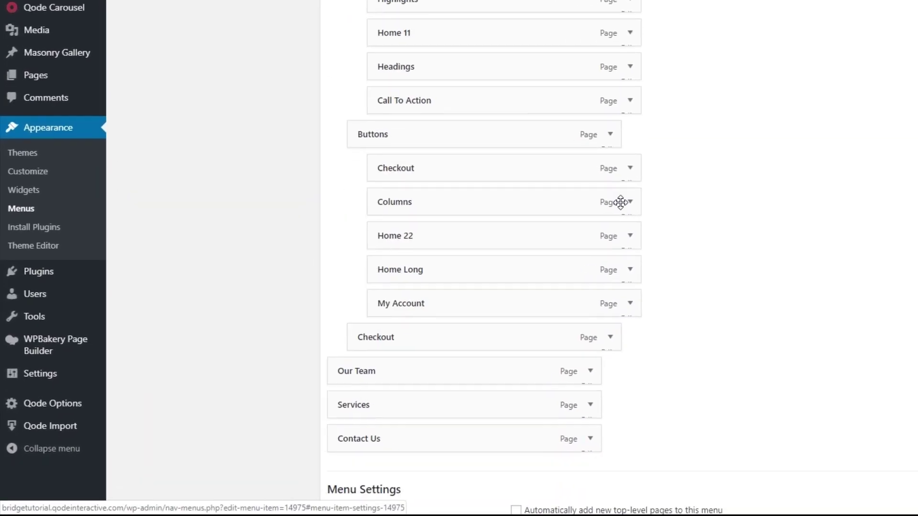
{"action": "left_click", "coordinate": [554, 238]}
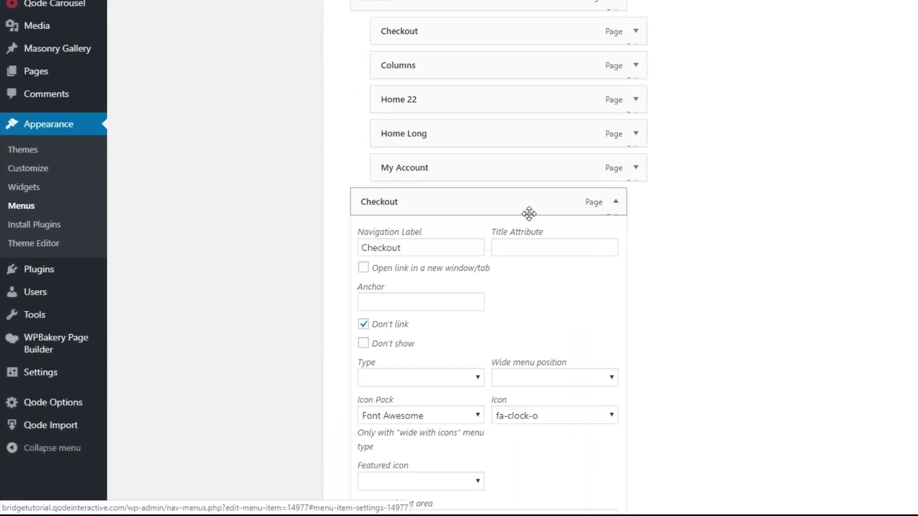
{"action": "scroll", "coordinate": [528, 214], "scroll_direction": "down", "scroll_amount": 3}
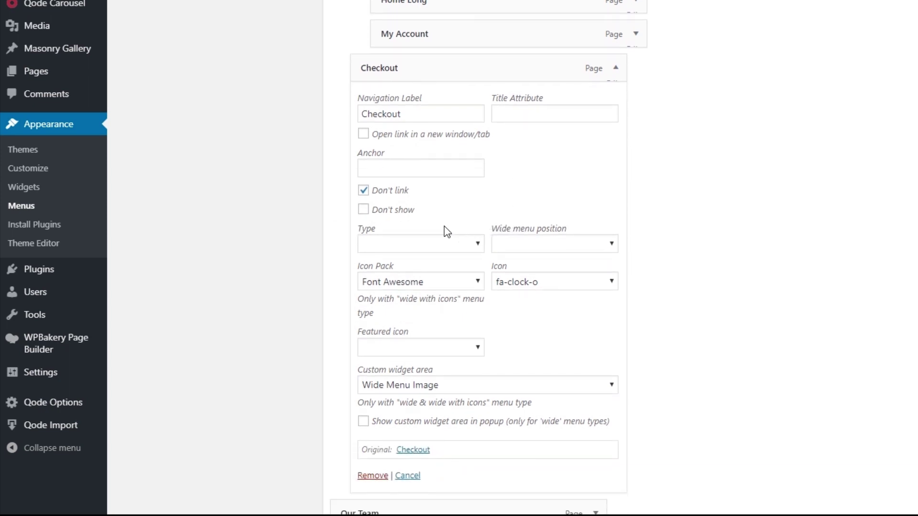
{"action": "left_click", "coordinate": [401, 215]}
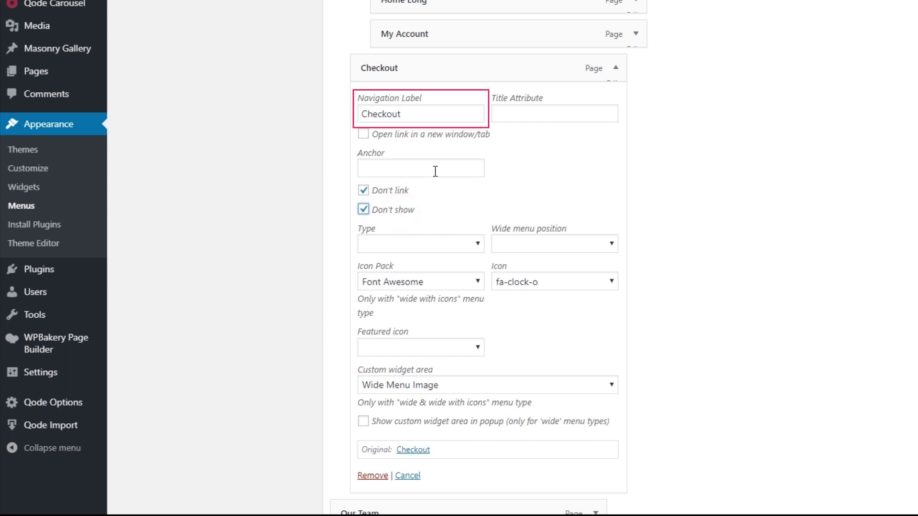
{"action": "scroll", "coordinate": [446, 191], "scroll_direction": "down", "scroll_amount": 2}
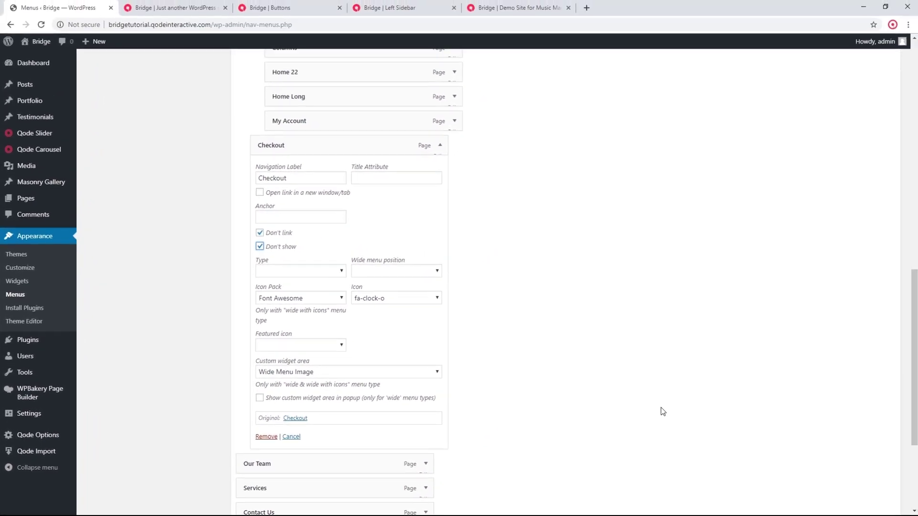
{"action": "scroll", "coordinate": [662, 412], "scroll_direction": "down", "scroll_amount": 3}
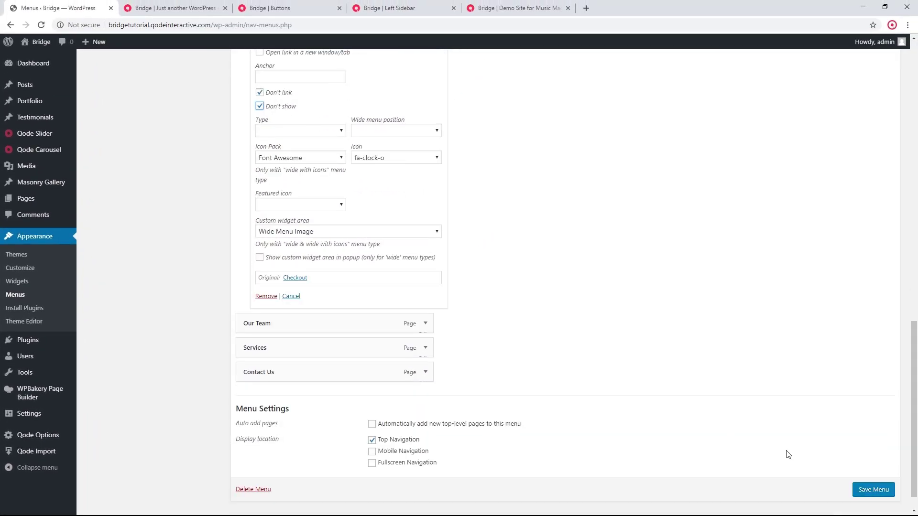
{"action": "left_click", "coordinate": [872, 487]}
{"action": "left_click", "coordinate": [174, 8]}
{"action": "left_click", "coordinate": [41, 25]}
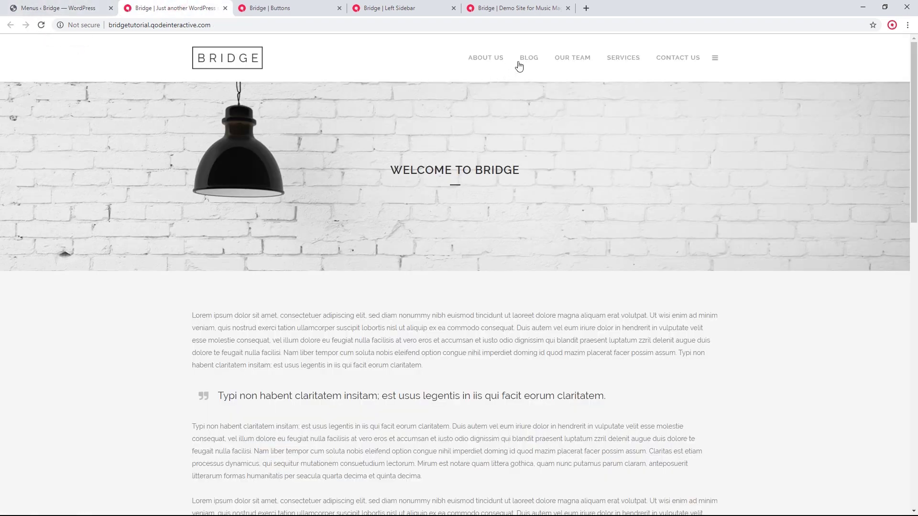
Confirm the Blog mega menu's photo column has no heading, then open the Music Magazine demo
{"action": "mouse_move", "coordinate": [528, 63]}
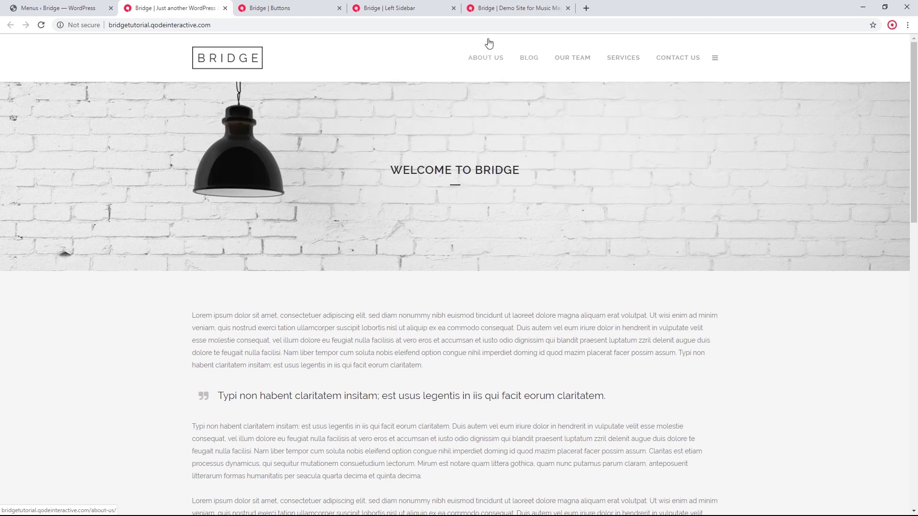
{"action": "left_click", "coordinate": [510, 3]}
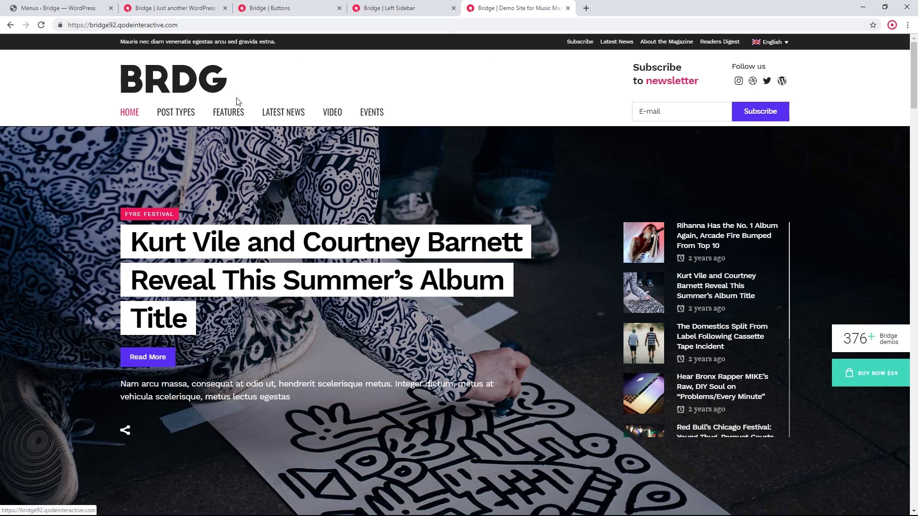
{"action": "mouse_move", "coordinate": [238, 112]}
{"action": "mouse_move", "coordinate": [275, 119]}
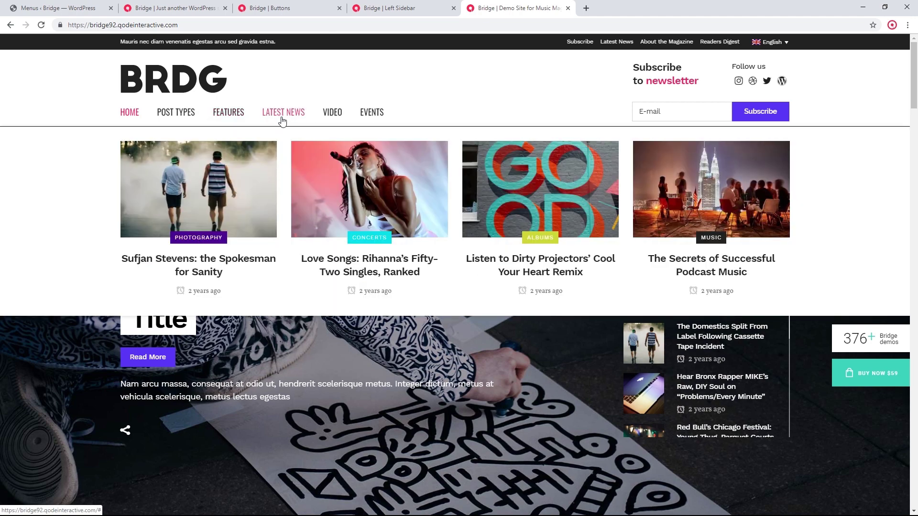
Create custom widget areas Wide Menu 1 and Wide Menu 2
{"action": "mouse_move", "coordinate": [335, 114]}
{"action": "left_click", "coordinate": [26, 6]}
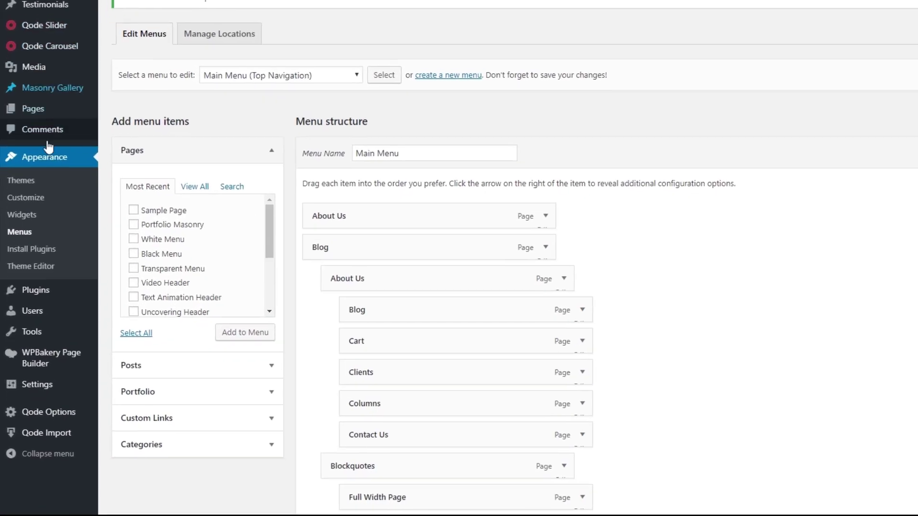
{"action": "left_click", "coordinate": [18, 265]}
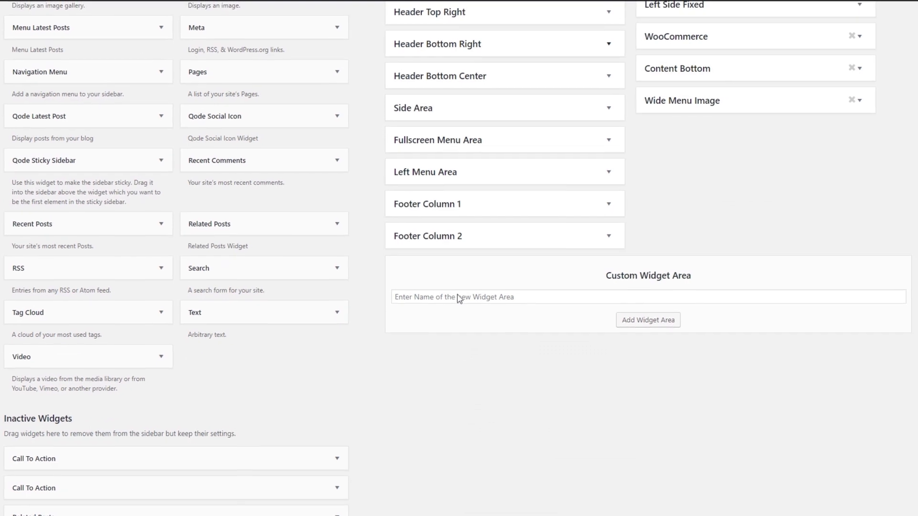
{"action": "left_click", "coordinate": [458, 297]}
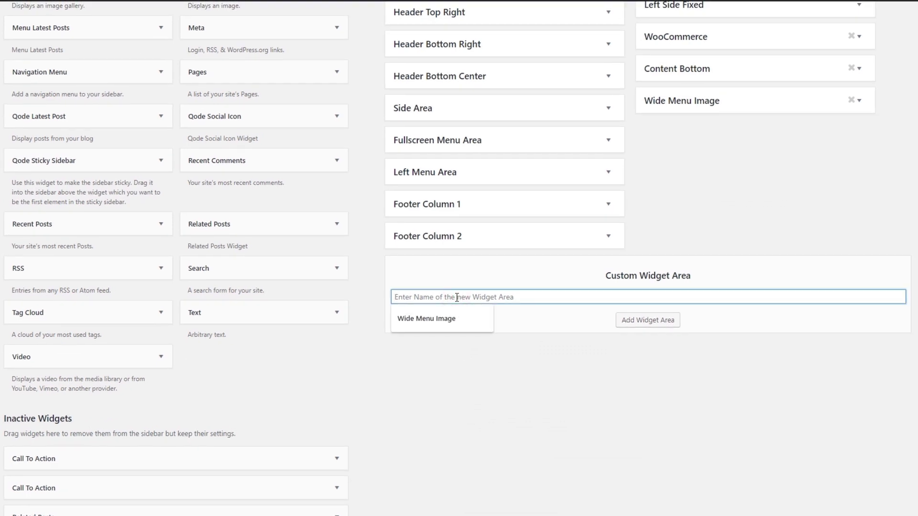
{"action": "type", "text": "Wide Menu 1"}
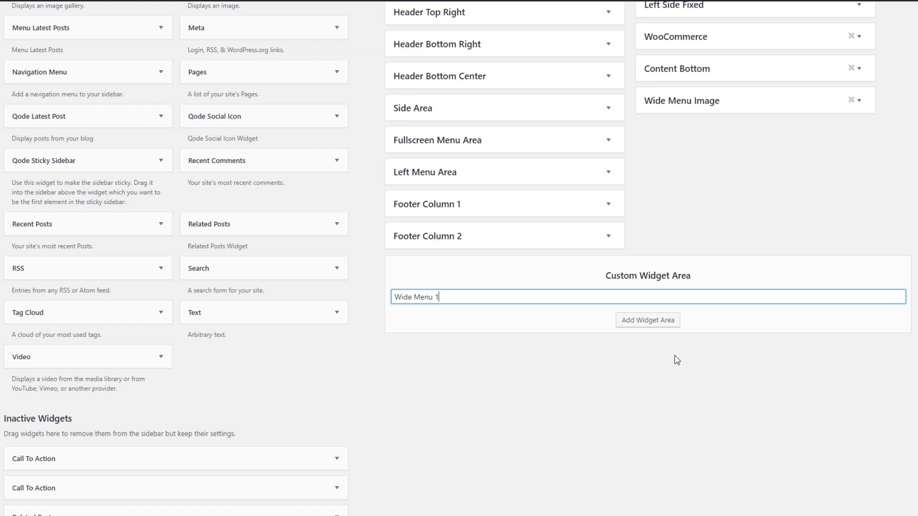
{"action": "left_click", "coordinate": [650, 319]}
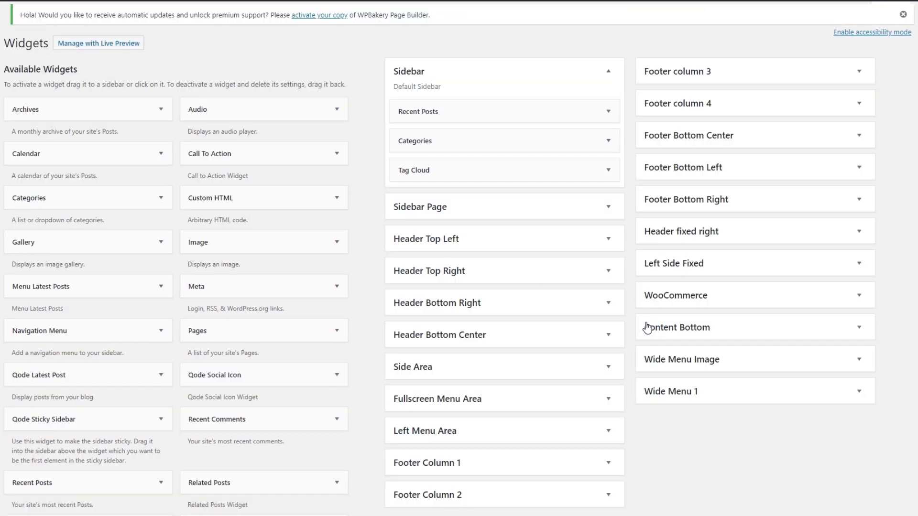
{"action": "scroll", "coordinate": [647, 328], "scroll_direction": "down", "scroll_amount": 4}
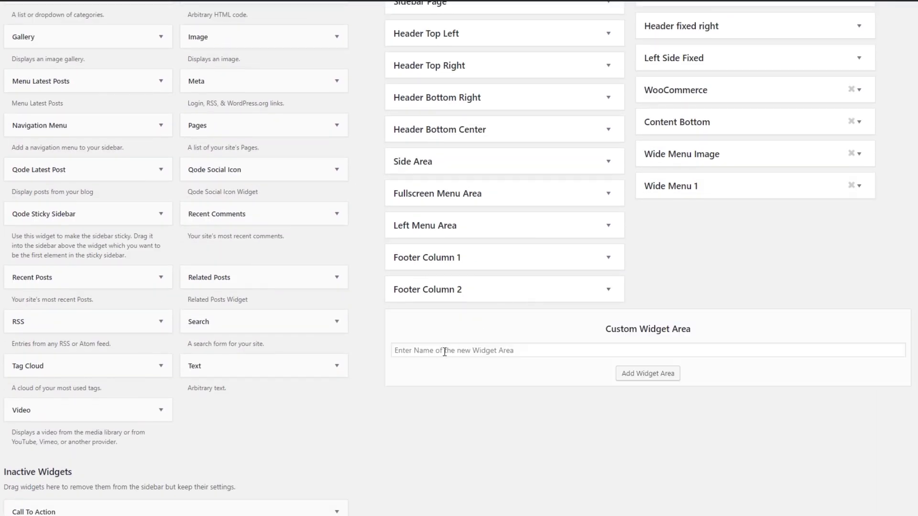
{"action": "left_click", "coordinate": [445, 352]}
{"action": "type", "text": "Wide Menu 2"}
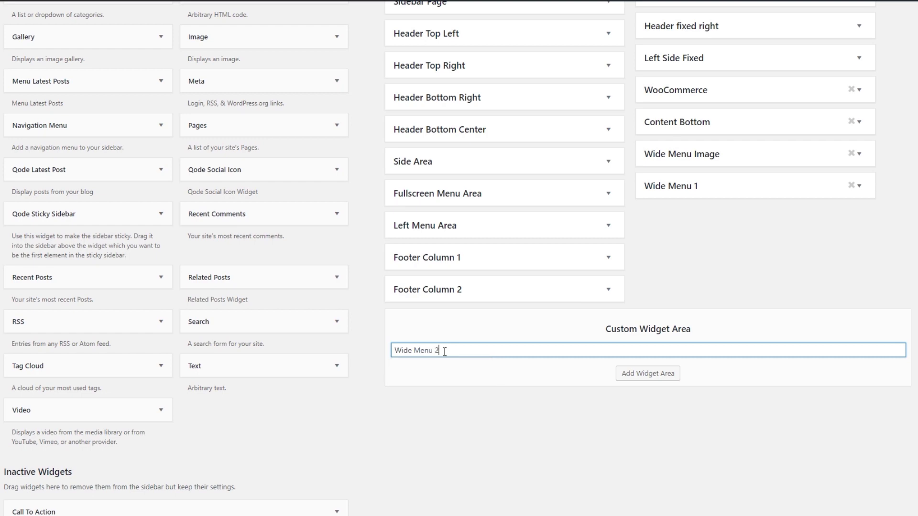
{"action": "left_click", "coordinate": [677, 378]}
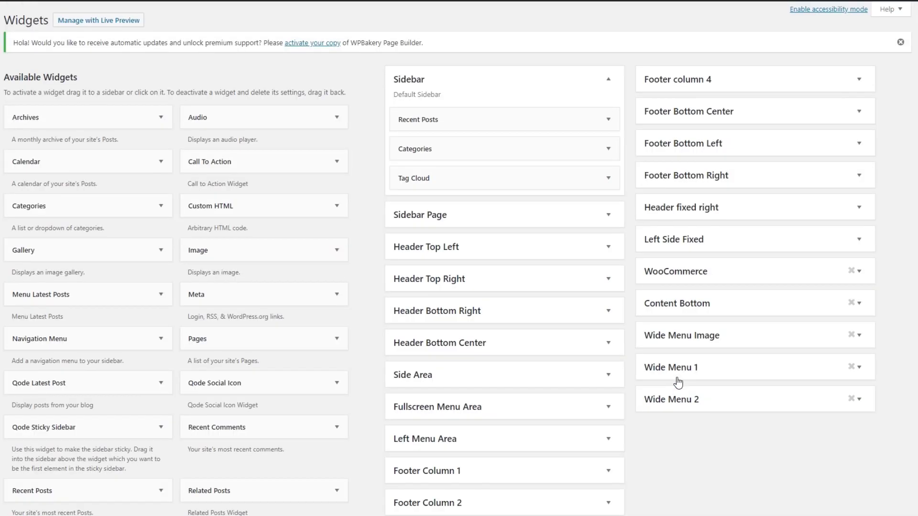
Create custom widget areas Wide Menu 3 and Wide Menu 4
{"action": "scroll", "coordinate": [678, 383], "scroll_direction": "down", "scroll_amount": 5}
{"action": "left_click", "coordinate": [432, 329]}
{"action": "type", "text": "Wide Menu 3"}
{"action": "left_click", "coordinate": [646, 352]}
{"action": "scroll", "coordinate": [646, 362], "scroll_direction": "down", "scroll_amount": 5}
{"action": "left_click", "coordinate": [446, 329]}
{"action": "type", "text": "Wide Menu 4"}
{"action": "left_click", "coordinate": [653, 357]}
{"action": "scroll", "coordinate": [656, 391], "scroll_direction": "down", "scroll_amount": 3}
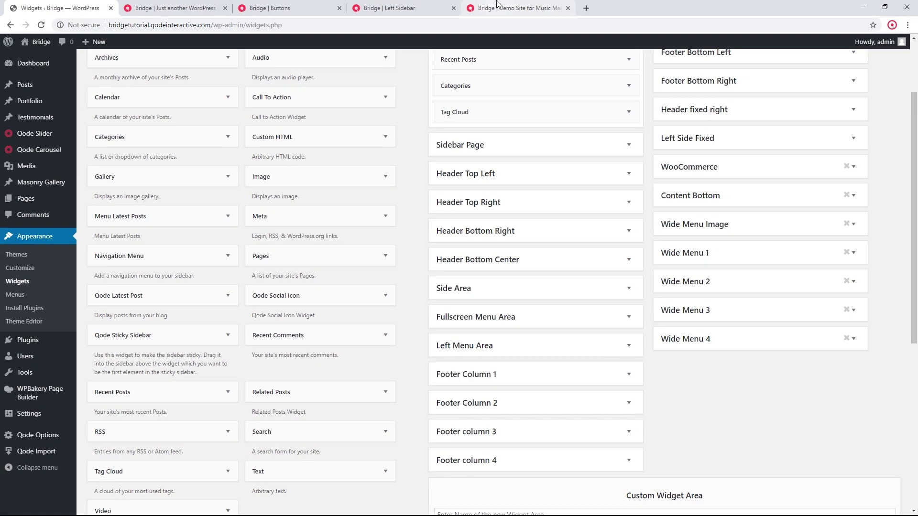
{"action": "left_click", "coordinate": [497, 6]}
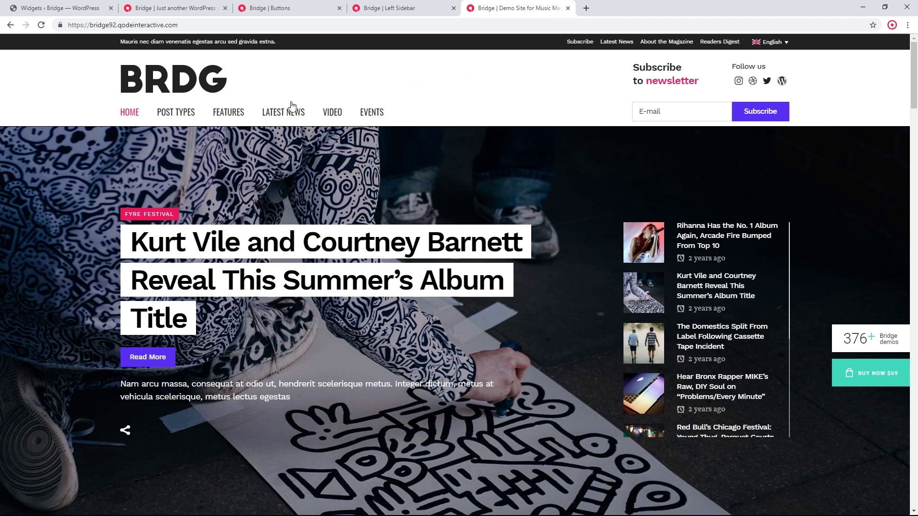
Choose New Demo 92 - Music Magazine in Bridge One-Click Import and start installing Qode News
{"action": "mouse_move", "coordinate": [293, 117]}
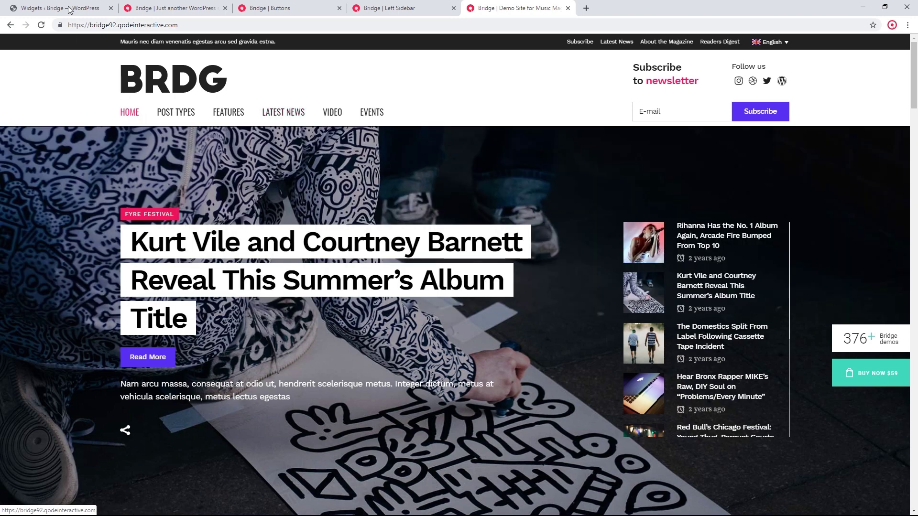
{"action": "left_click", "coordinate": [62, 11]}
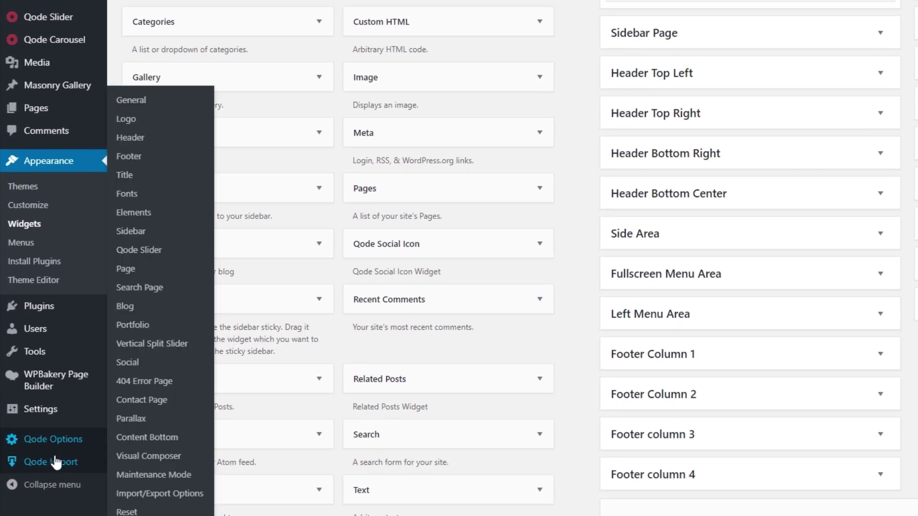
{"action": "left_click", "coordinate": [56, 462]}
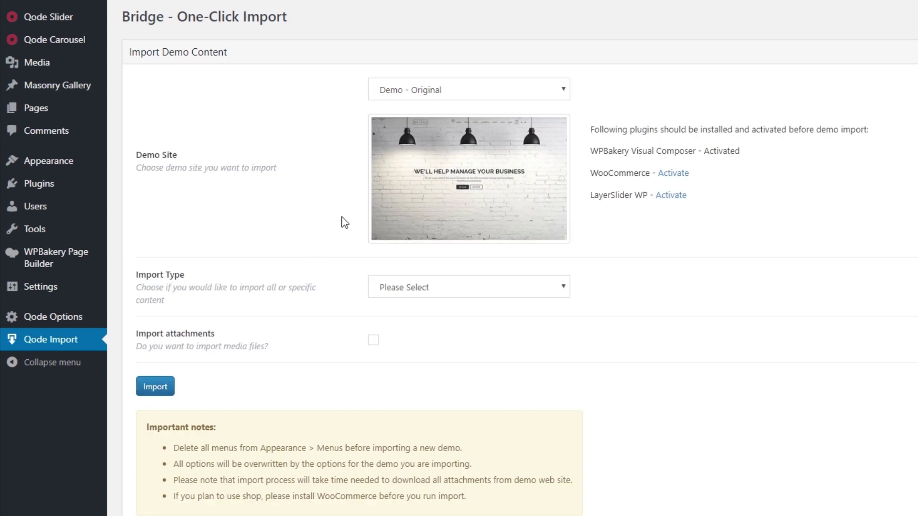
{"action": "left_click", "coordinate": [446, 95]}
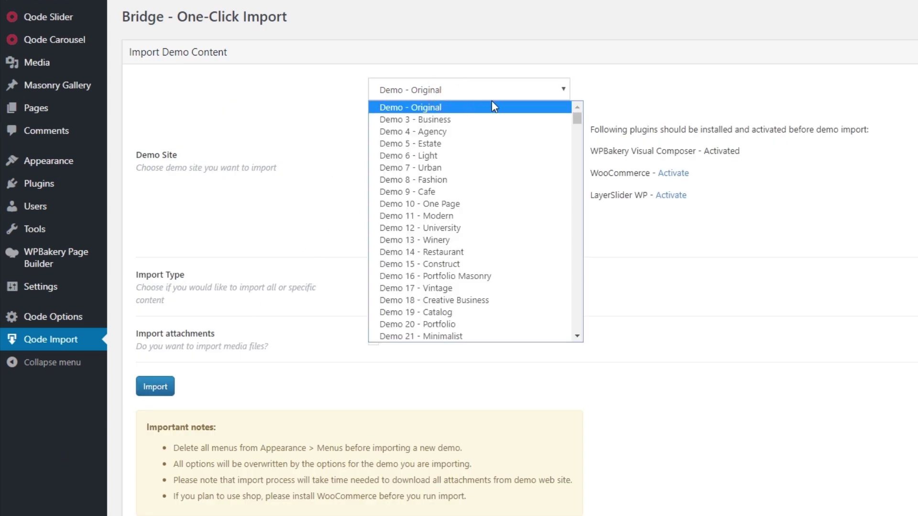
{"action": "left_click_drag", "start_coordinate": [577, 118], "coordinate": [584, 233]}
{"action": "left_click", "coordinate": [492, 284]}
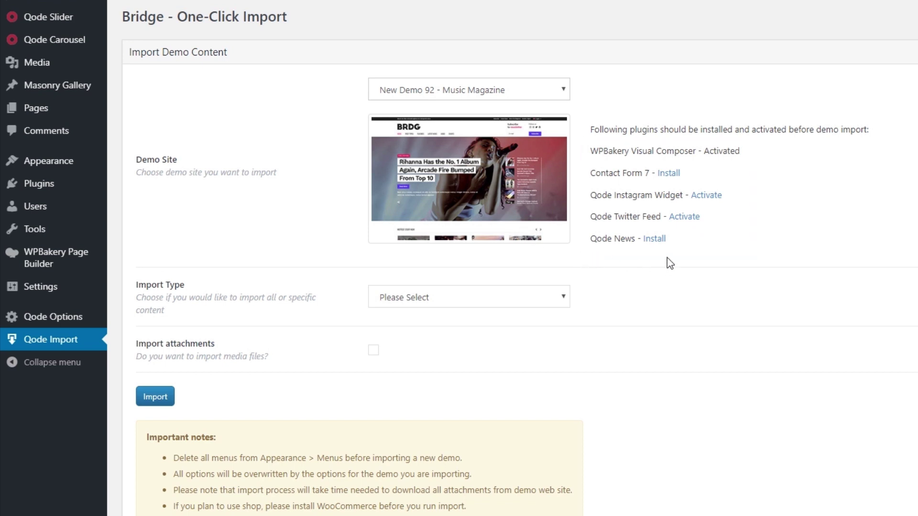
{"action": "left_click", "coordinate": [655, 243]}
Install and activate the Qode News plugin, then return to the required plugins list
{"action": "scroll", "coordinate": [514, 250], "scroll_direction": "up", "scroll_amount": 3}
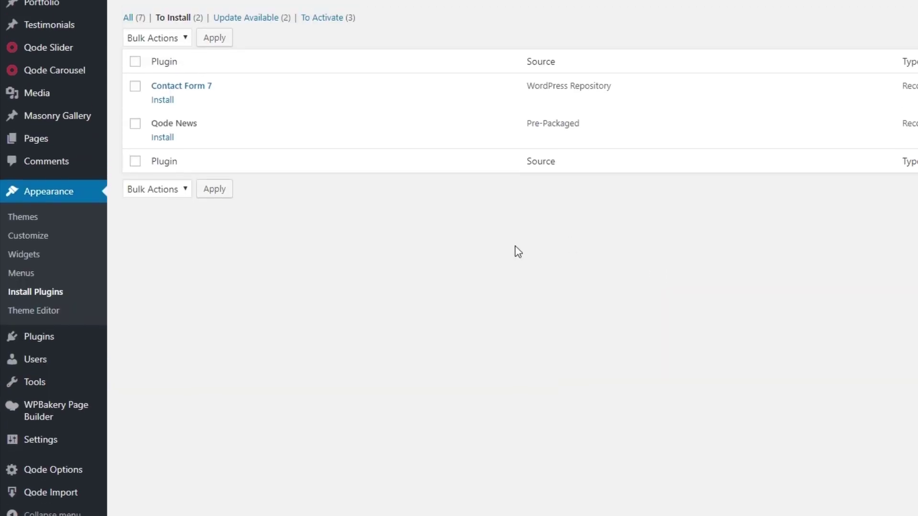
{"action": "left_click", "coordinate": [166, 226]}
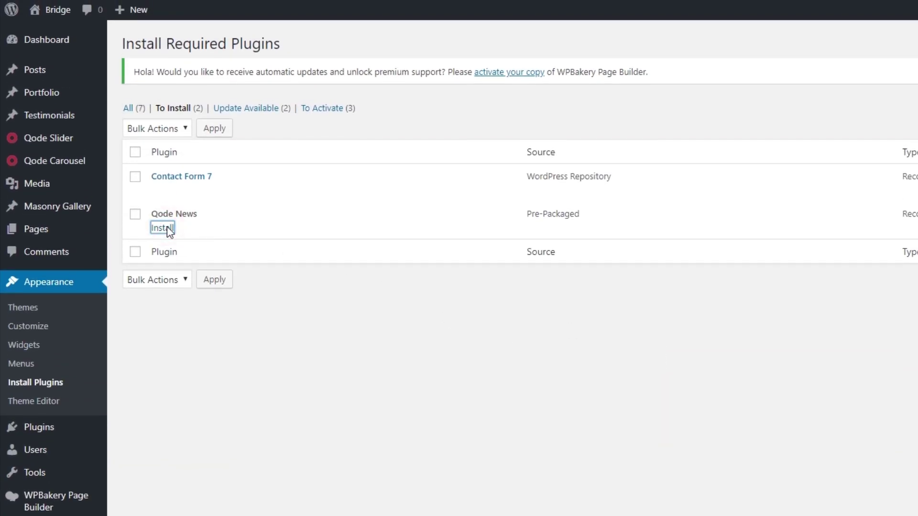
{"action": "left_click", "coordinate": [196, 165]}
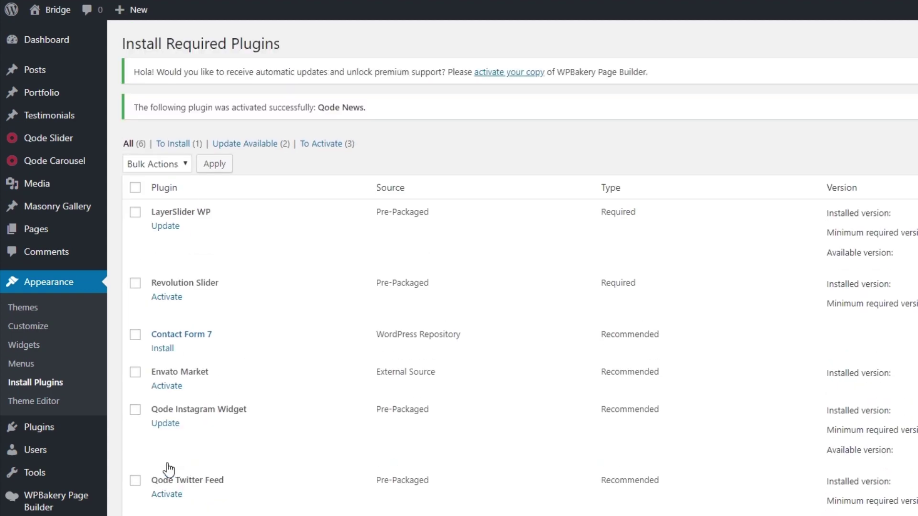
On the Widgets screen, add a Qode Layout 1 Widget to the Wide Menu 1 area
{"action": "left_click", "coordinate": [27, 349]}
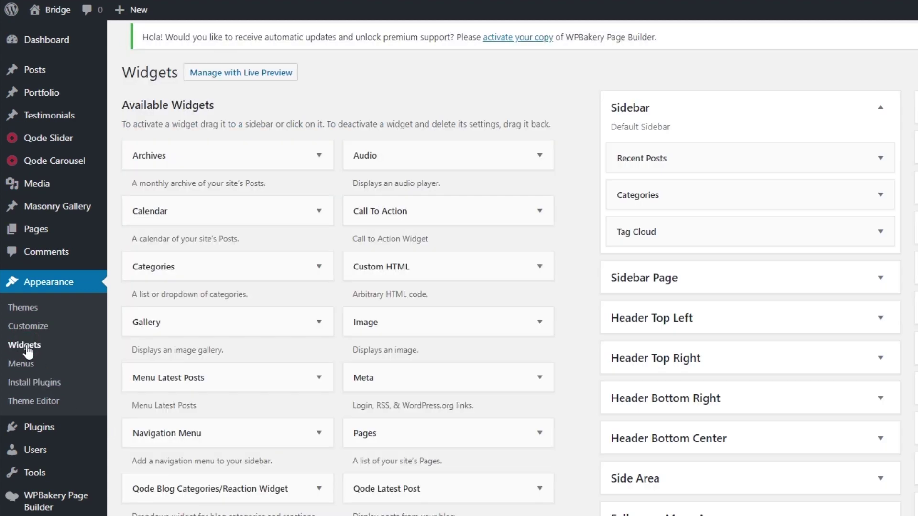
{"action": "scroll", "coordinate": [499, 363], "scroll_direction": "down", "scroll_amount": 1}
{"action": "scroll", "coordinate": [499, 363], "scroll_direction": "down", "scroll_amount": 4}
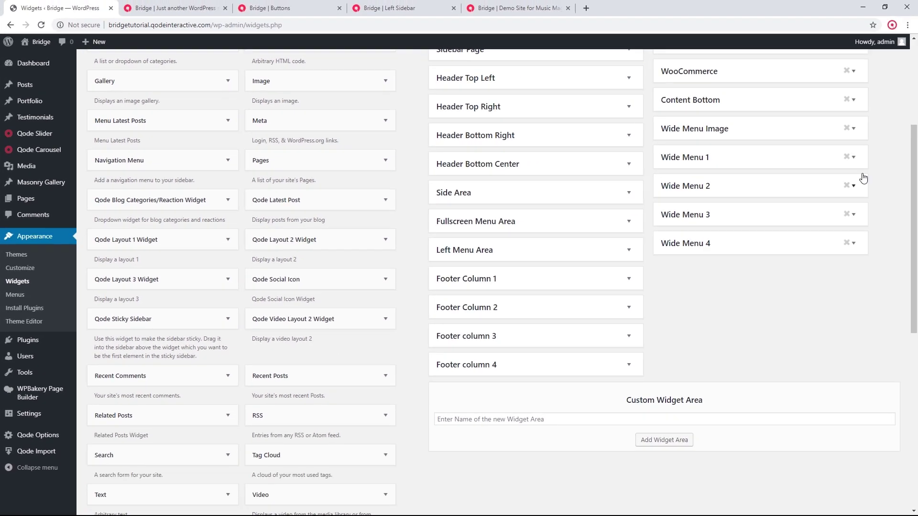
{"action": "left_click", "coordinate": [854, 159]}
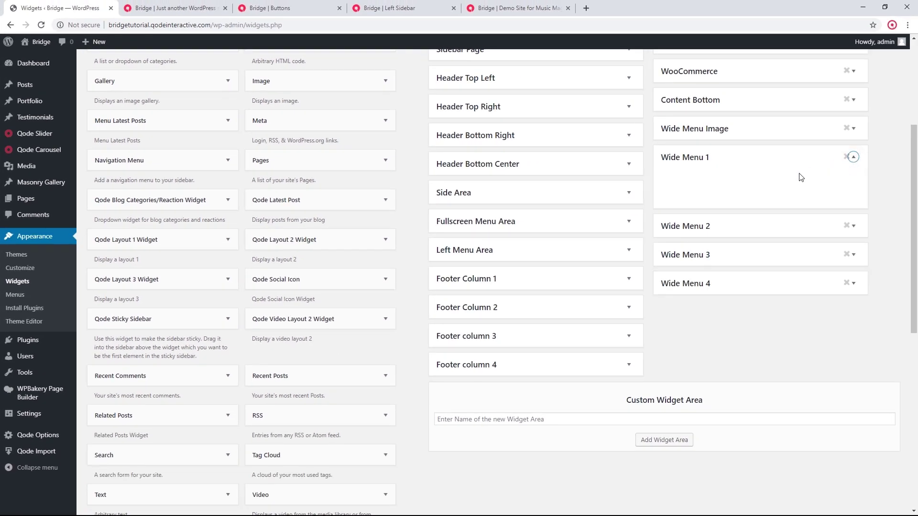
{"action": "left_click_drag", "start_coordinate": [135, 243], "coordinate": [737, 197]}
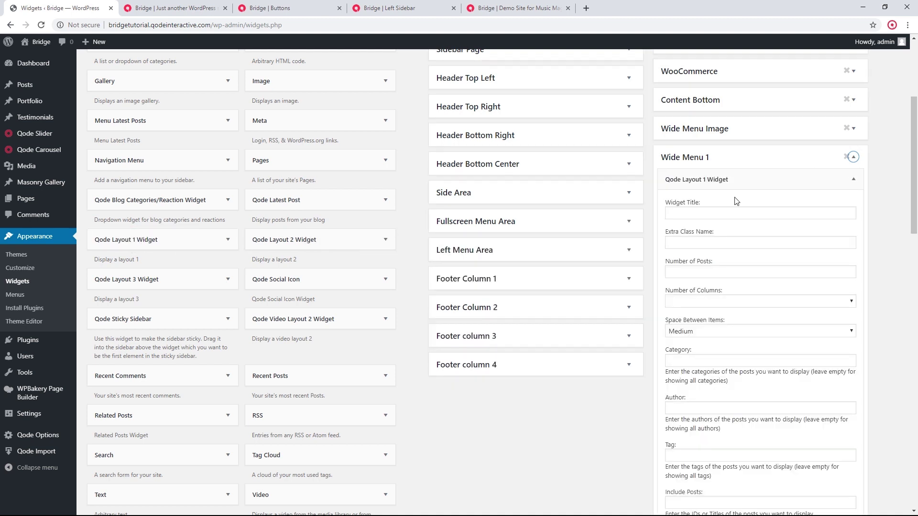
Set the widget's Number of Posts to 1 and Columns to One
{"action": "scroll", "coordinate": [762, 225], "scroll_direction": "down", "scroll_amount": 5}
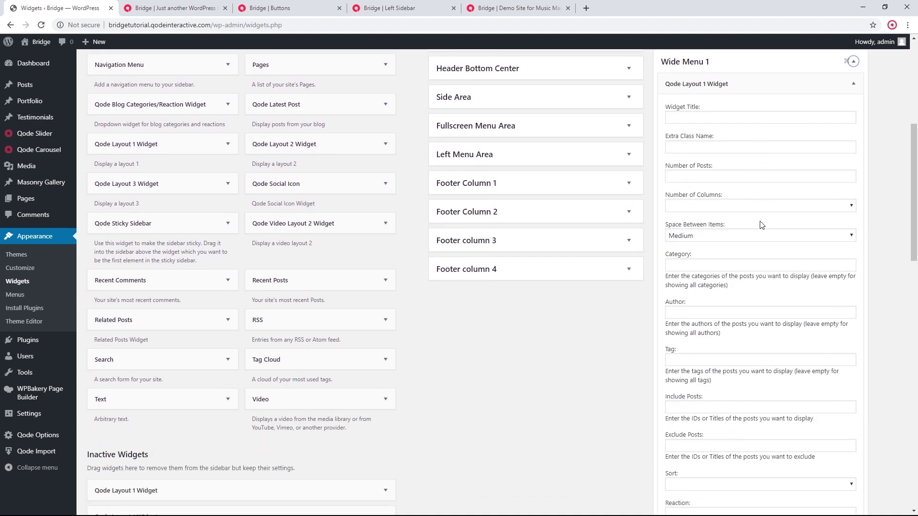
{"action": "scroll", "coordinate": [760, 221], "scroll_direction": "down", "scroll_amount": 5}
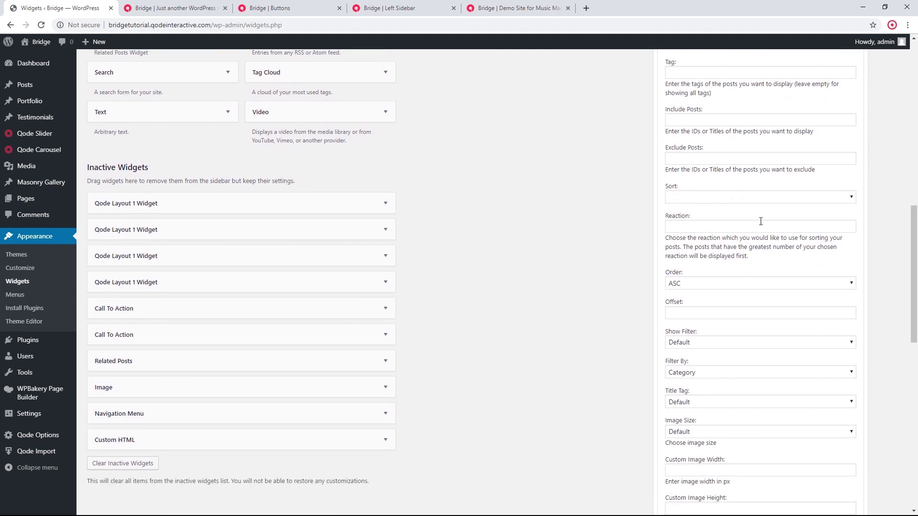
{"action": "scroll", "coordinate": [763, 229], "scroll_direction": "down", "scroll_amount": 3}
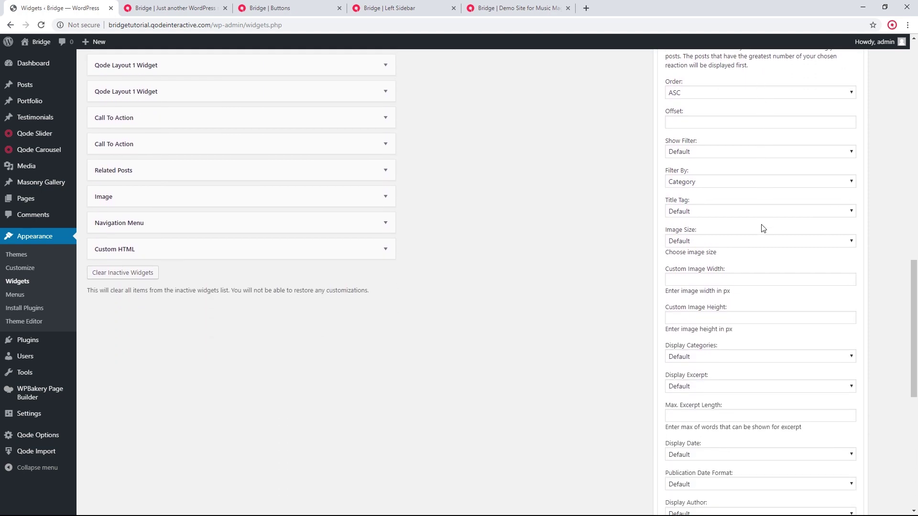
{"action": "scroll", "coordinate": [762, 226], "scroll_direction": "up", "scroll_amount": 5}
{"action": "scroll", "coordinate": [761, 224], "scroll_direction": "up", "scroll_amount": 4}
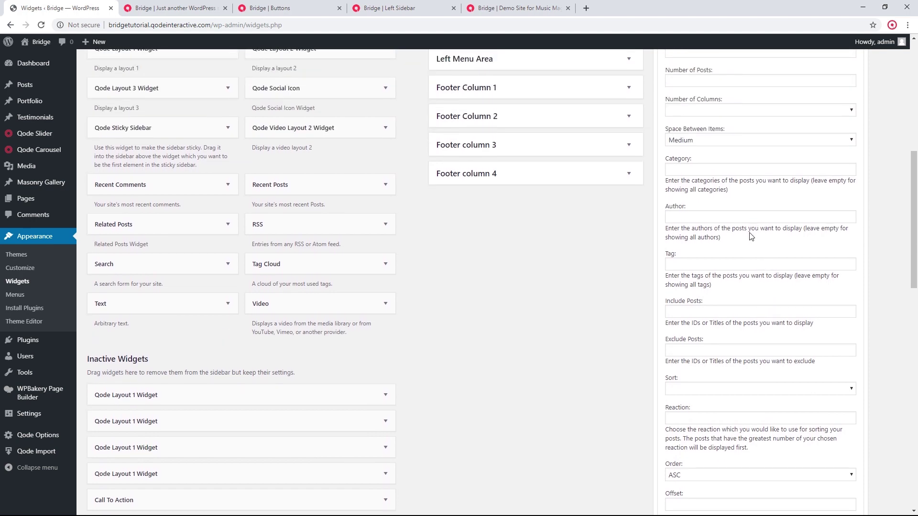
{"action": "scroll", "coordinate": [750, 236], "scroll_direction": "up", "scroll_amount": 3}
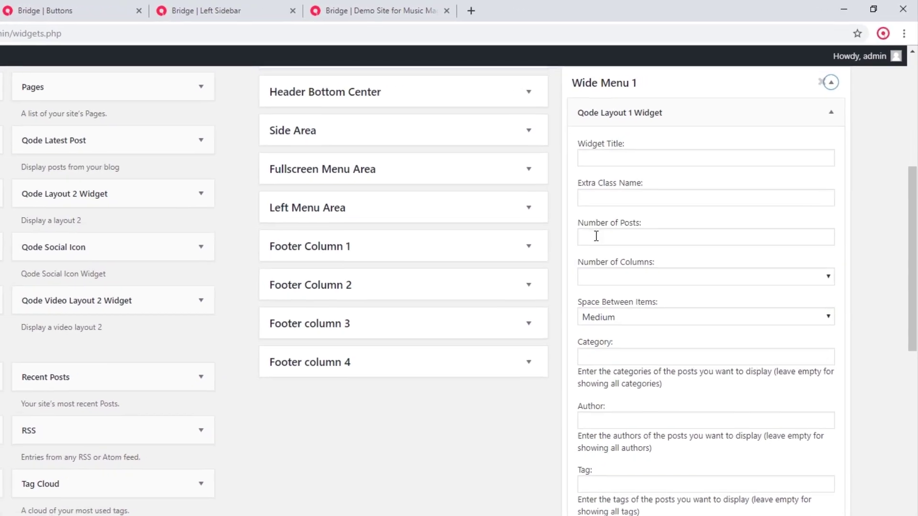
{"action": "left_click", "coordinate": [689, 239]}
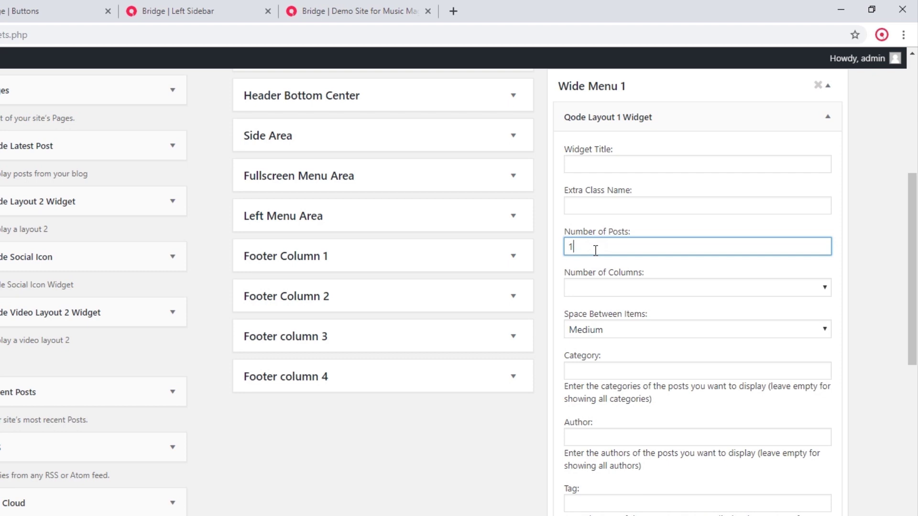
{"action": "left_click", "coordinate": [621, 288]}
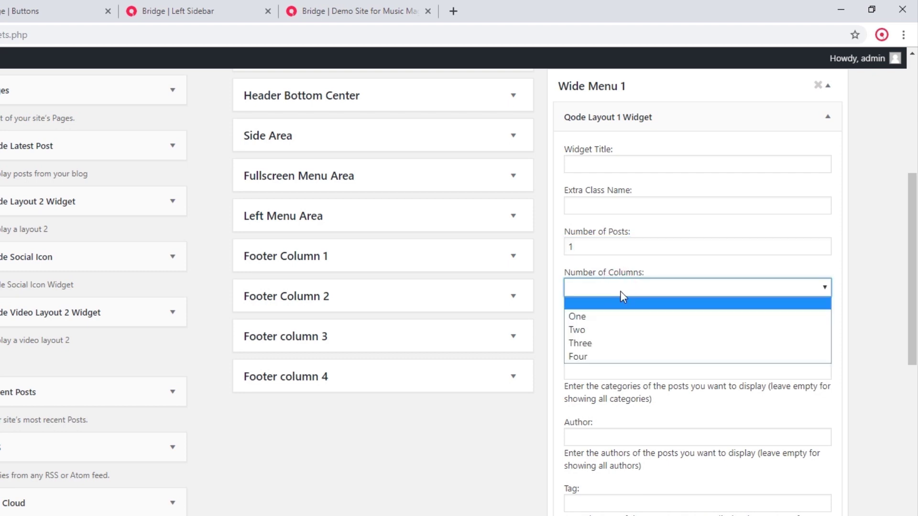
{"action": "left_click", "coordinate": [621, 316]}
Set Display Categories to Yes and save the Wide Menu 1 widget
{"action": "scroll", "coordinate": [614, 354], "scroll_direction": "down", "scroll_amount": 12}
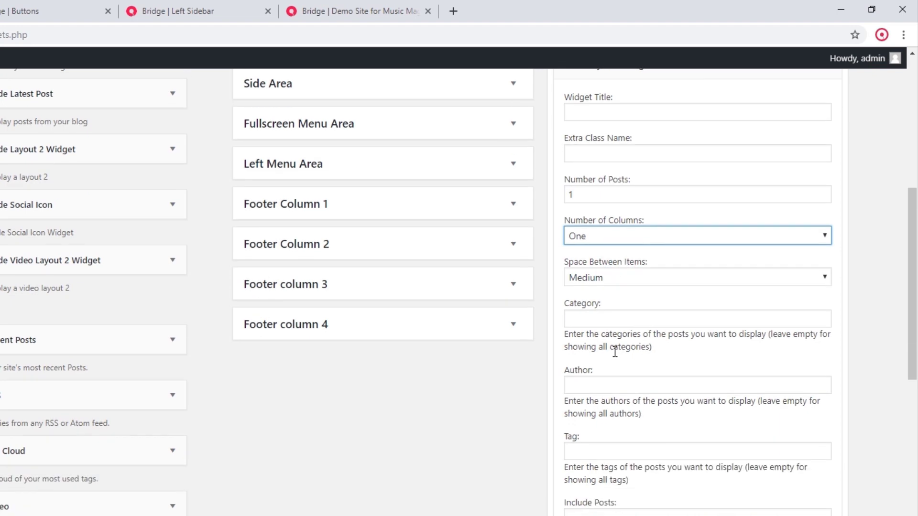
{"action": "scroll", "coordinate": [614, 353], "scroll_direction": "down", "scroll_amount": 3}
{"action": "left_click", "coordinate": [606, 365]}
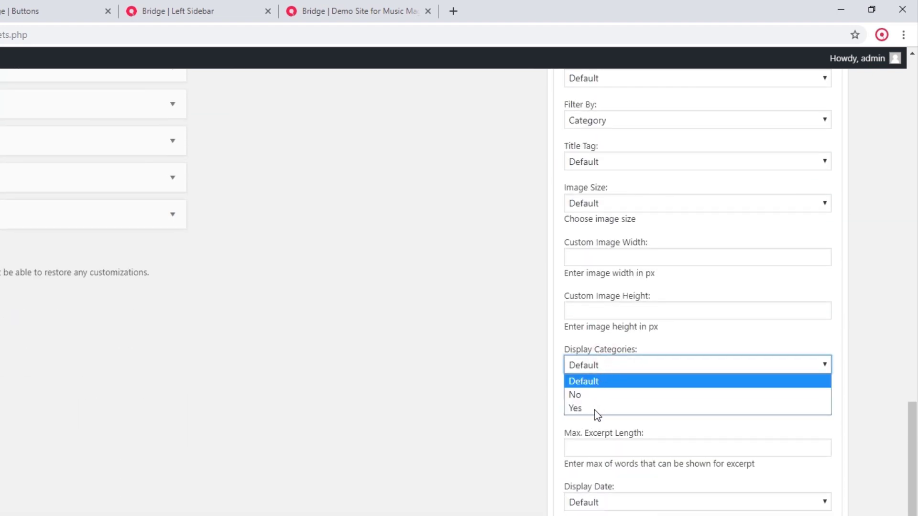
{"action": "left_click", "coordinate": [576, 409]}
{"action": "scroll", "coordinate": [597, 401], "scroll_direction": "down", "scroll_amount": 7}
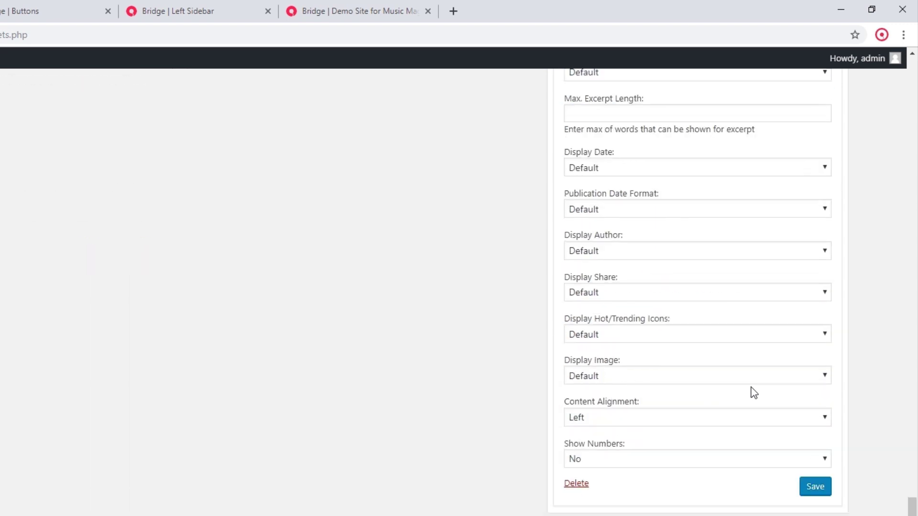
{"action": "left_click", "coordinate": [815, 493]}
{"action": "scroll", "coordinate": [739, 280], "scroll_direction": "up", "scroll_amount": 15}
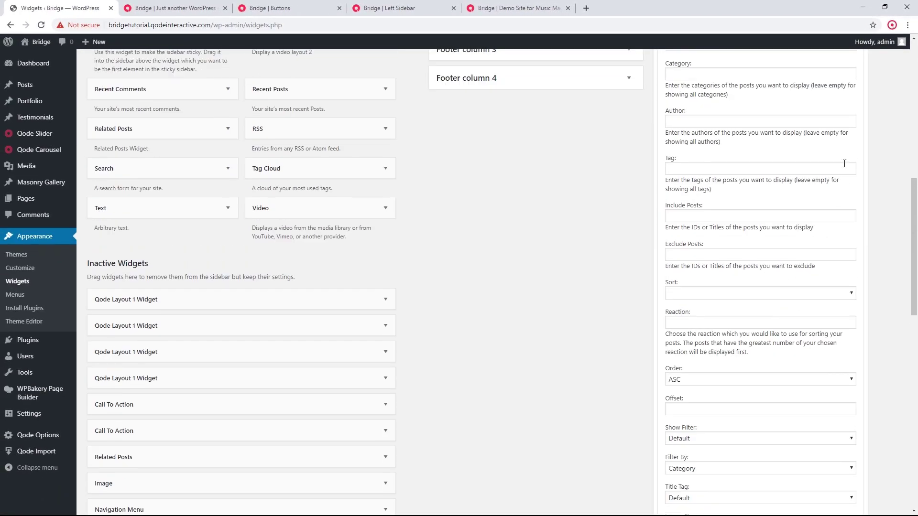
{"action": "scroll", "coordinate": [846, 191], "scroll_direction": "up", "scroll_amount": 5}
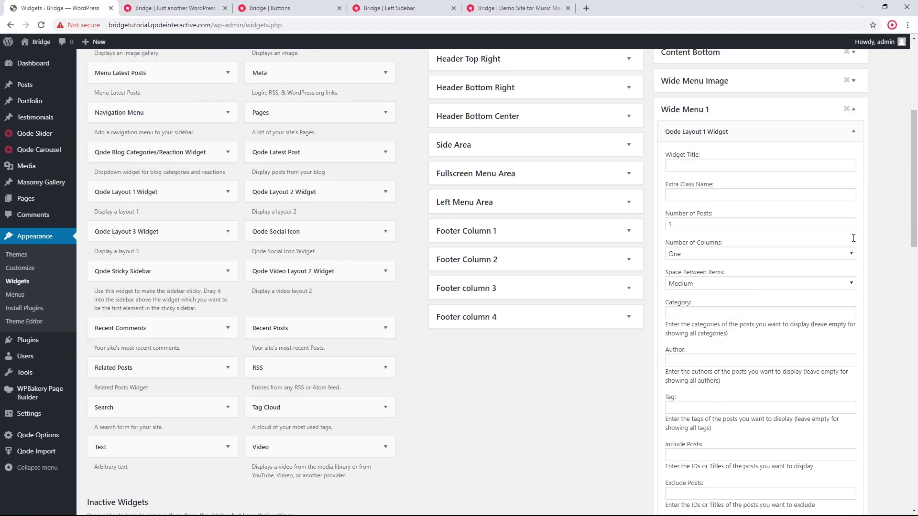
{"action": "left_click", "coordinate": [854, 132]}
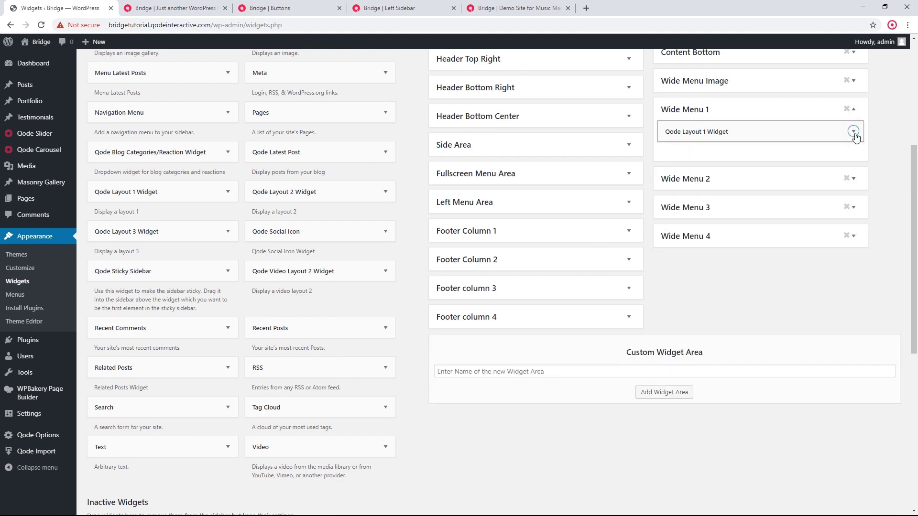
Add a Qode Layout 1 Widget to Wide Menu 2, then go to Appearance > Menus
{"action": "left_click", "coordinate": [854, 179]}
{"action": "left_click_drag", "start_coordinate": [131, 192], "coordinate": [729, 210]}
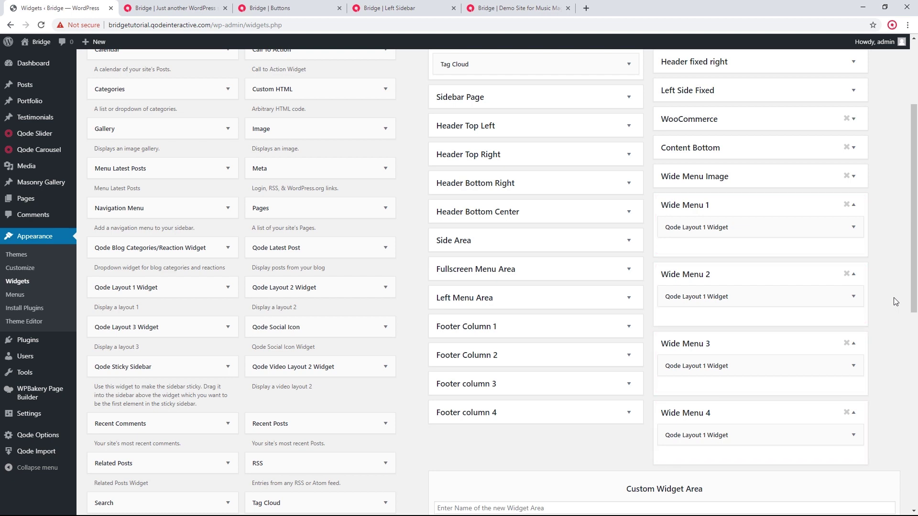
{"action": "left_click", "coordinate": [20, 296]}
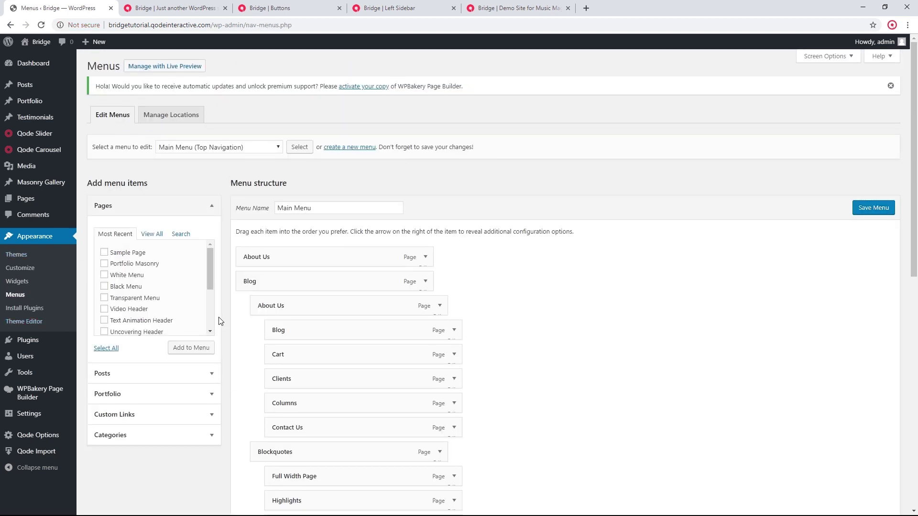
Preview the live site's BLOG dropdown, which shows as a dark mega menu
{"action": "scroll", "coordinate": [224, 321], "scroll_direction": "down", "scroll_amount": 1}
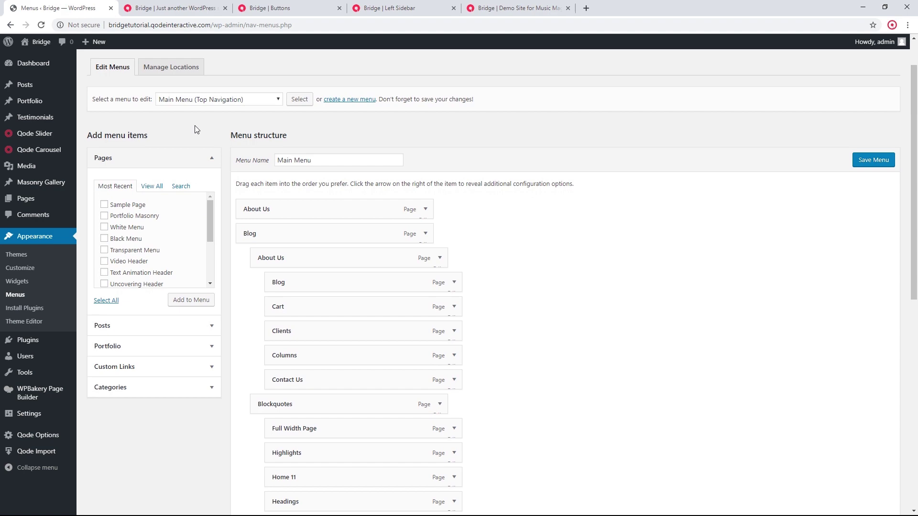
{"action": "left_click", "coordinate": [174, 8]}
{"action": "mouse_move", "coordinate": [534, 62]}
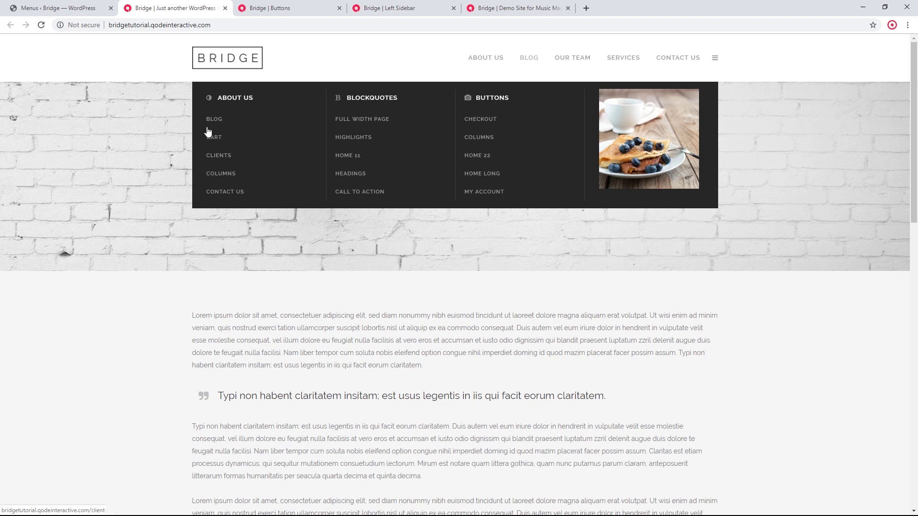
Back in the menu editor, expand the top-level Blog item's settings
{"action": "left_click", "coordinate": [57, 8]}
{"action": "scroll", "coordinate": [438, 258], "scroll_direction": "down", "scroll_amount": 2}
{"action": "left_click", "coordinate": [454, 186]}
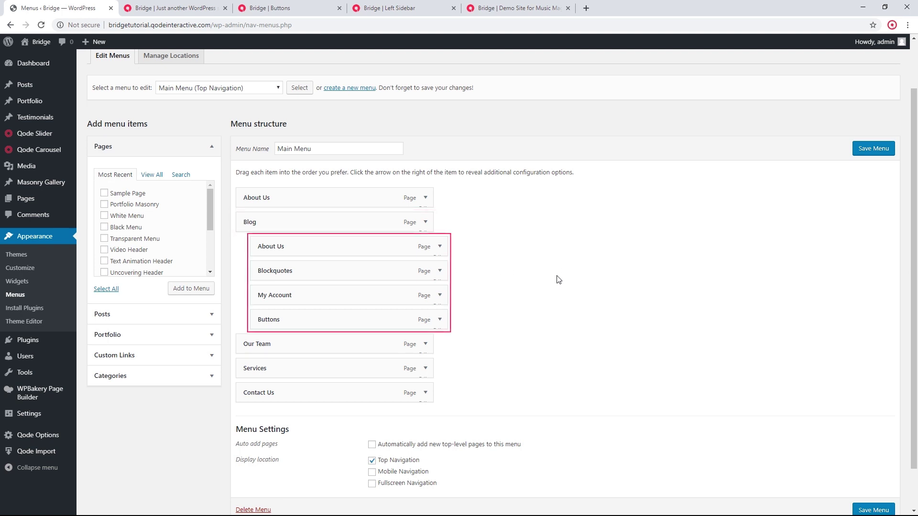
{"action": "left_click", "coordinate": [424, 223]}
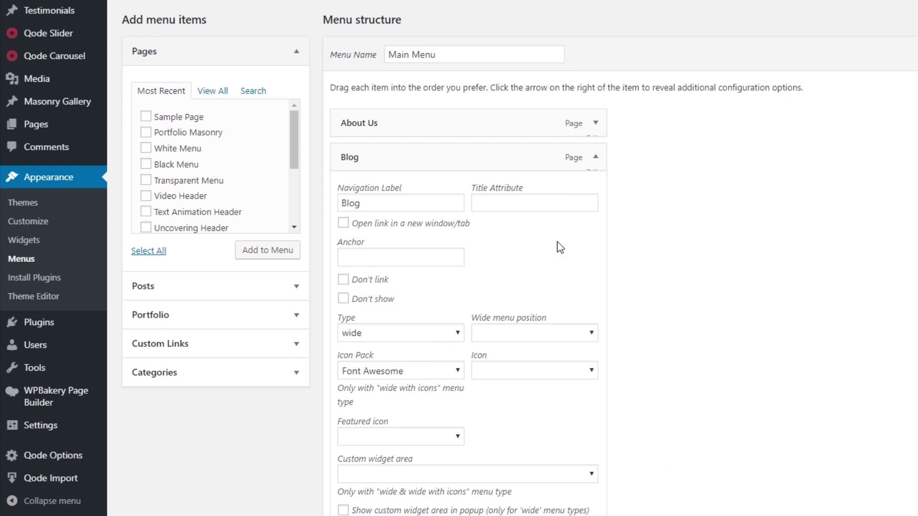
Assign Wide Menu 1 to About Us and Wide Menu 2 to Blockquotes
{"action": "left_click", "coordinate": [596, 158]}
{"action": "left_click", "coordinate": [617, 193]}
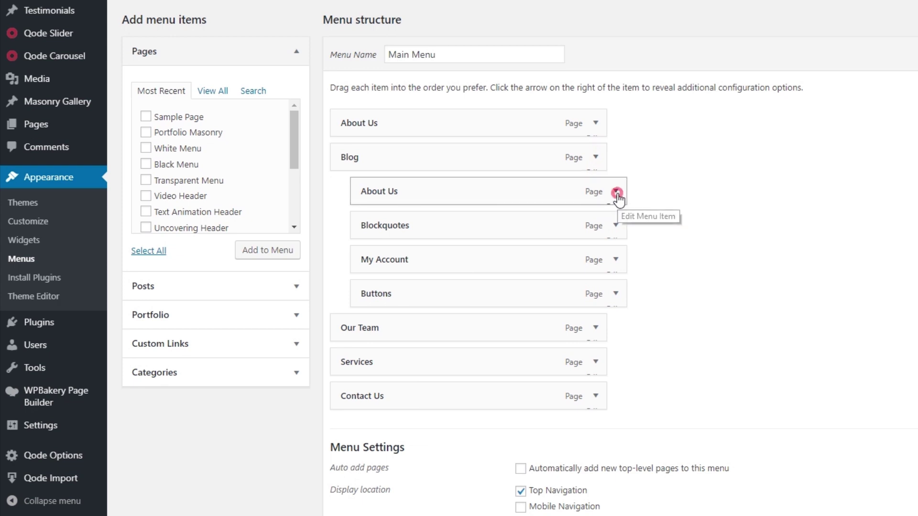
{"action": "scroll", "coordinate": [518, 286], "scroll_direction": "down", "scroll_amount": 3}
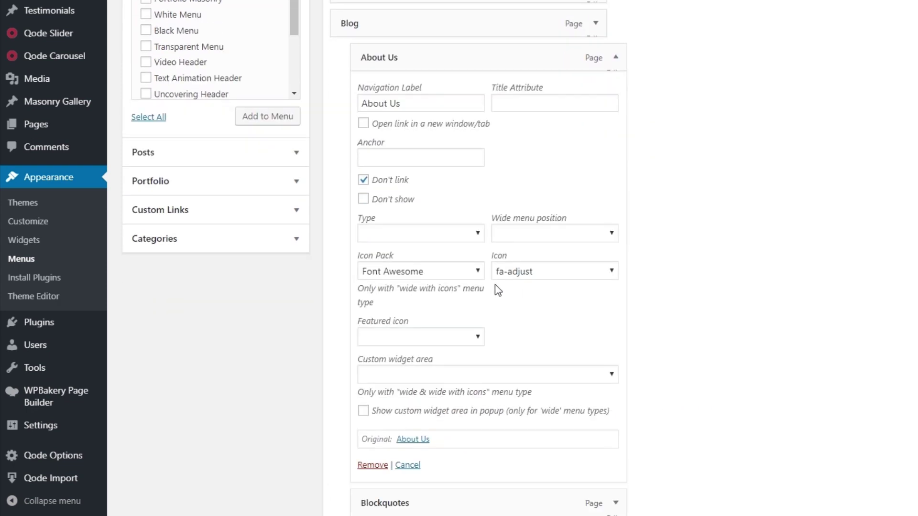
{"action": "left_click", "coordinate": [458, 375]}
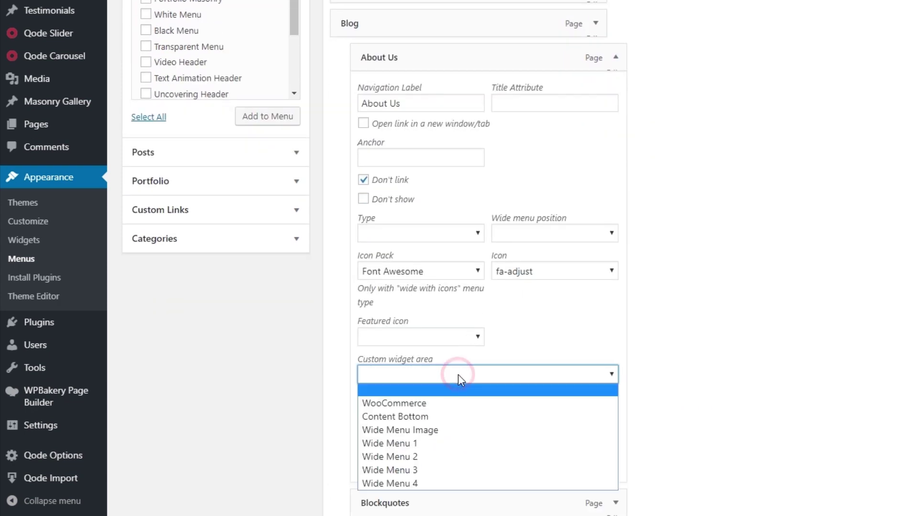
{"action": "left_click", "coordinate": [414, 444]}
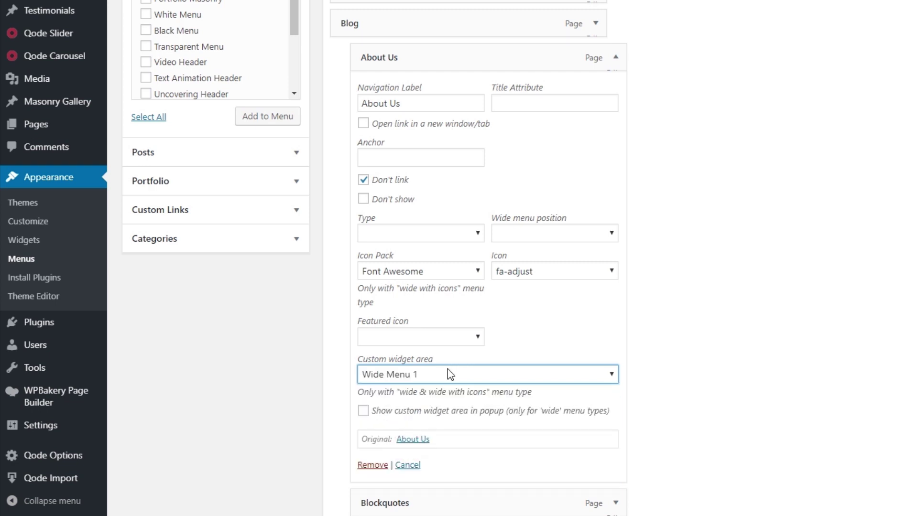
{"action": "scroll", "coordinate": [447, 380], "scroll_direction": "down", "scroll_amount": 5}
{"action": "left_click", "coordinate": [616, 234]}
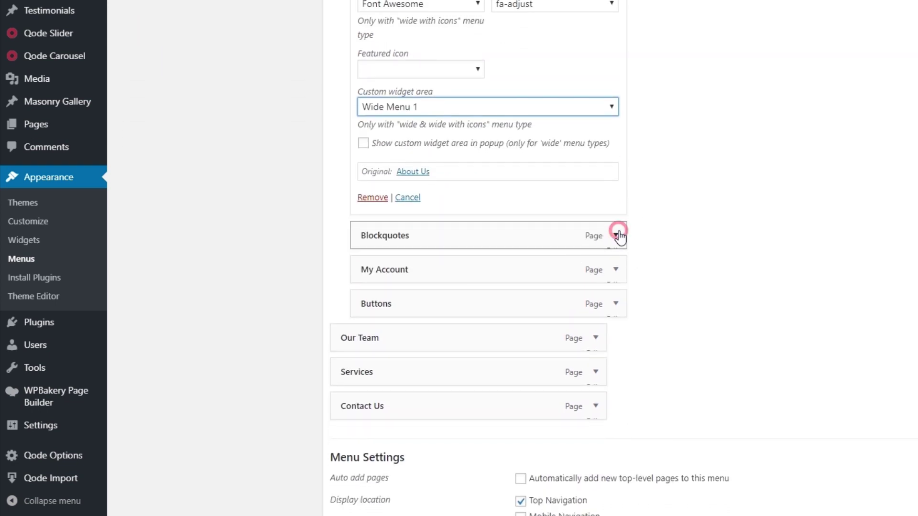
{"action": "scroll", "coordinate": [573, 267], "scroll_direction": "down", "scroll_amount": 4}
{"action": "left_click", "coordinate": [387, 351]}
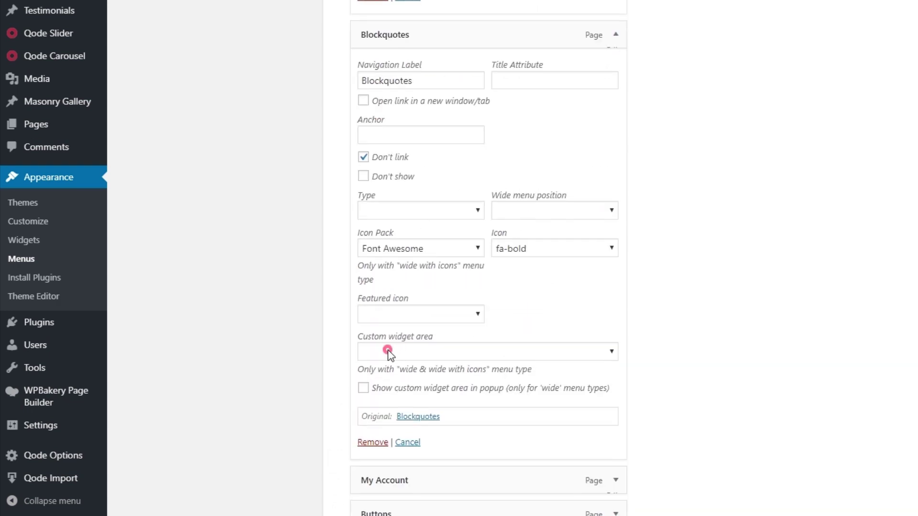
{"action": "left_click", "coordinate": [400, 433]}
Assign Wide Menu 3 to My Account and Wide Menu 4 to Buttons, then save Main Menu
{"action": "left_click", "coordinate": [616, 480]}
{"action": "scroll", "coordinate": [448, 308], "scroll_direction": "down", "scroll_amount": 9}
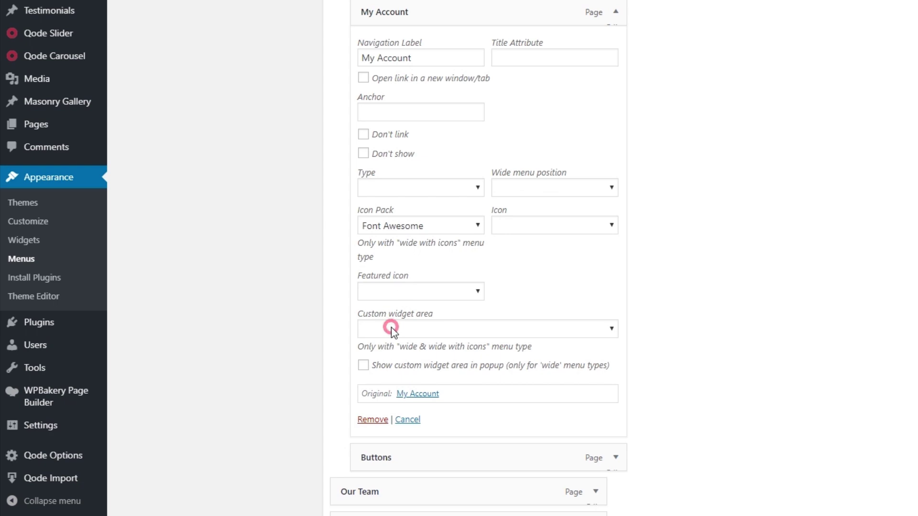
{"action": "left_click", "coordinate": [391, 329]}
{"action": "left_click", "coordinate": [375, 422]}
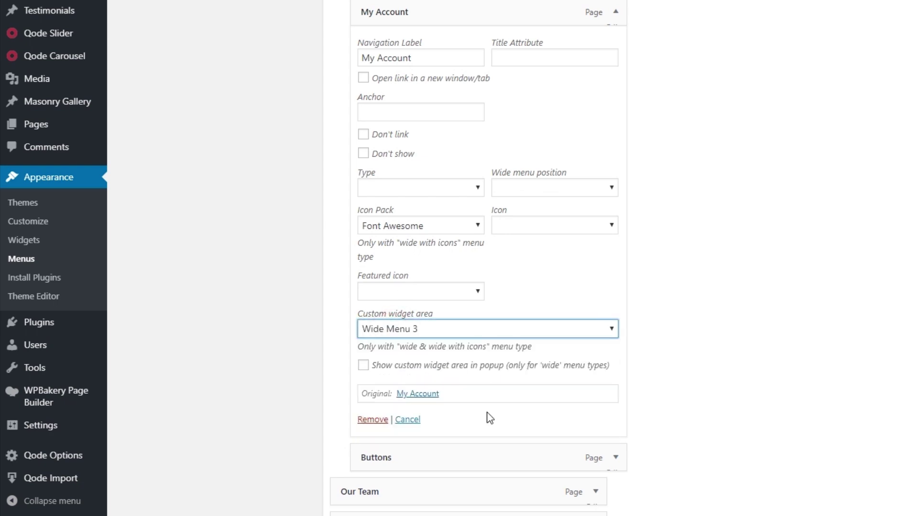
{"action": "left_click", "coordinate": [616, 458]}
{"action": "scroll", "coordinate": [402, 311], "scroll_direction": "down", "scroll_amount": 9}
{"action": "left_click", "coordinate": [394, 309]}
{"action": "left_click", "coordinate": [389, 413]}
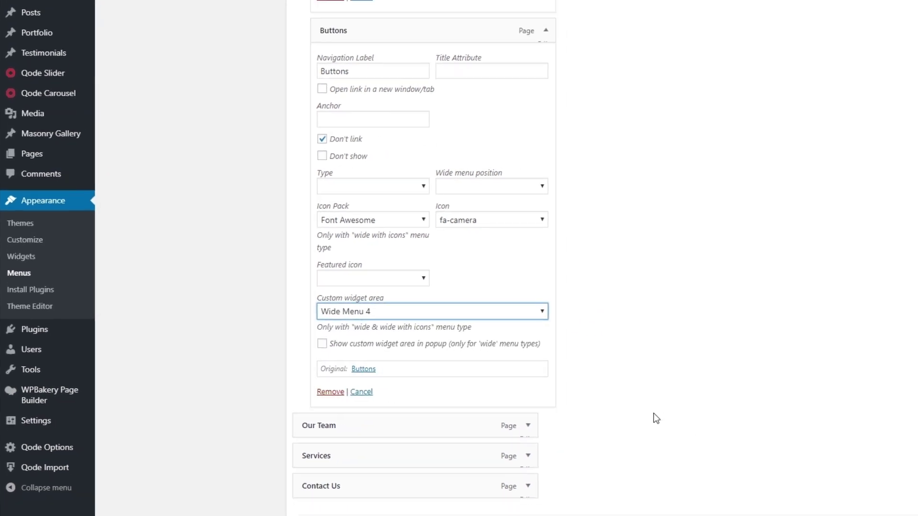
{"action": "left_click", "coordinate": [879, 461]}
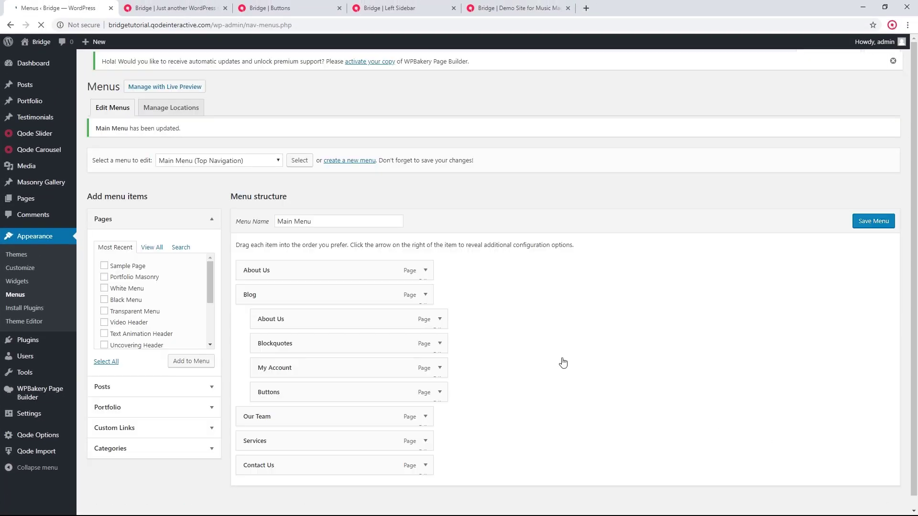
{"action": "left_click", "coordinate": [172, 8]}
Reload the site and preview the BLOG mega menu's four dark thumbnail columns
{"action": "left_click", "coordinate": [42, 28]}
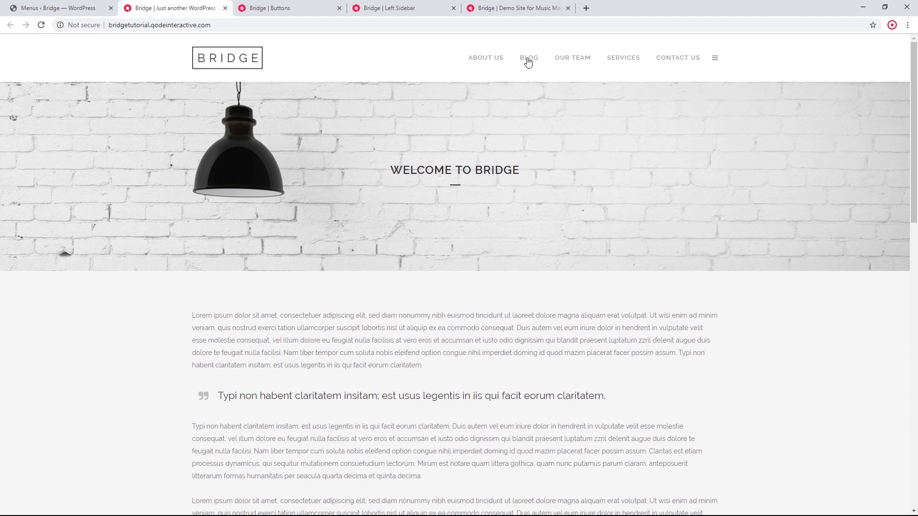
{"action": "mouse_move", "coordinate": [529, 62]}
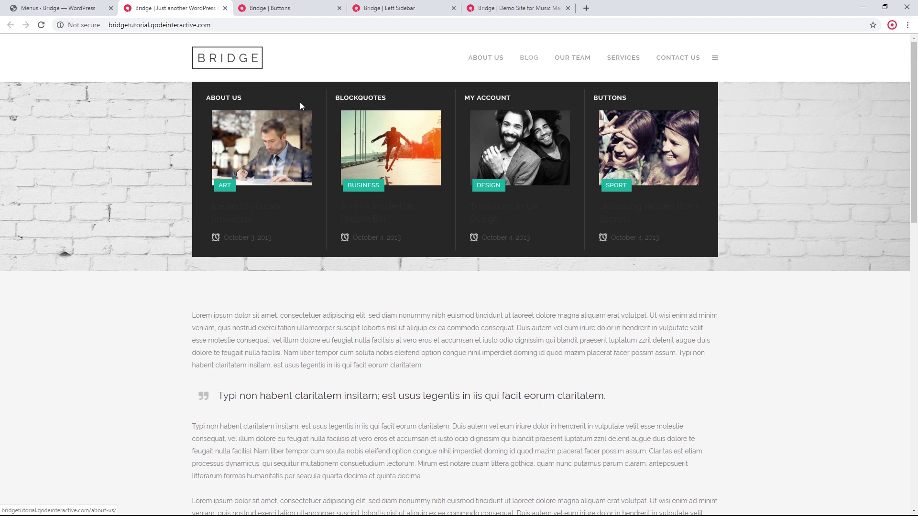
{"action": "left_click", "coordinate": [84, 4]}
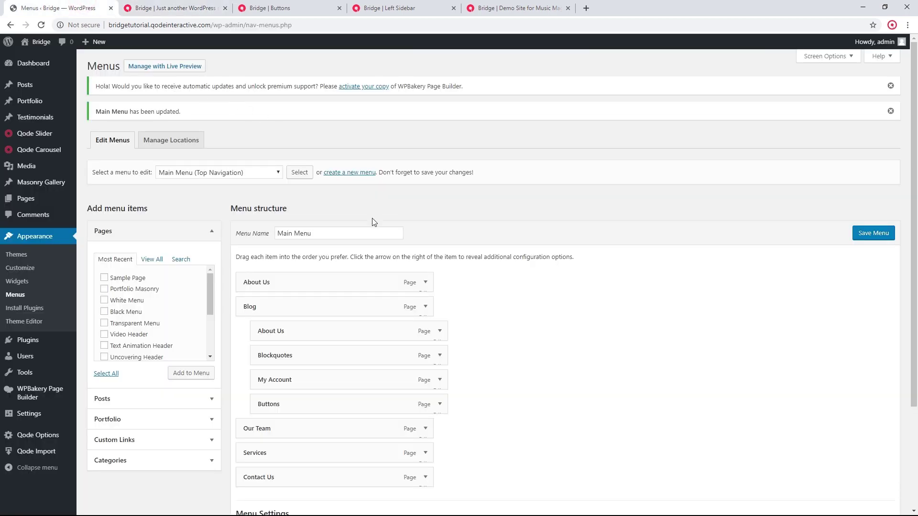
Set the About Us sub-item under Blog to Don't show
{"action": "scroll", "coordinate": [374, 213], "scroll_direction": "down", "scroll_amount": 3}
{"action": "left_click", "coordinate": [439, 200]}
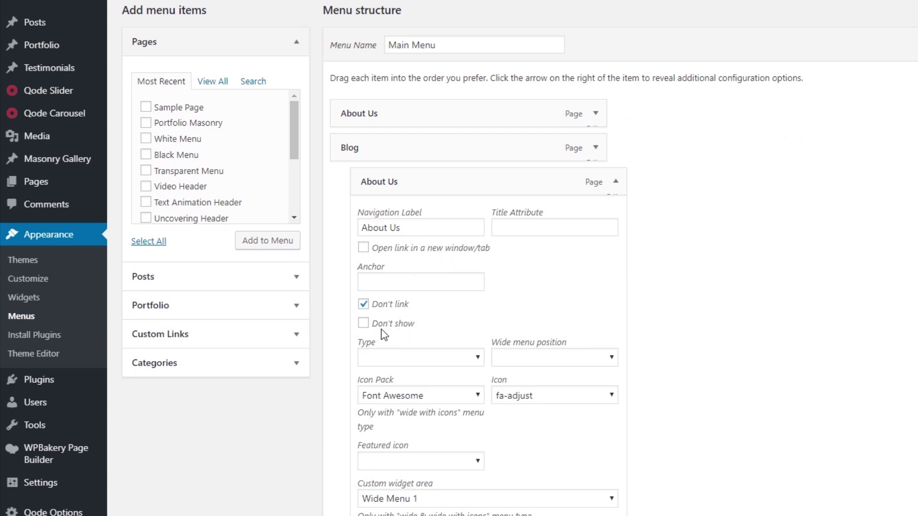
{"action": "left_click", "coordinate": [363, 323]}
Expand the Blockquotes item's settings and check the BLOG dropdown on the live site
{"action": "scroll", "coordinate": [643, 375], "scroll_direction": "down", "scroll_amount": 5}
{"action": "left_click", "coordinate": [616, 363]}
{"action": "scroll", "coordinate": [478, 358], "scroll_direction": "down", "scroll_amount": 3}
{"action": "scroll", "coordinate": [400, 357], "scroll_direction": "down", "scroll_amount": 5}
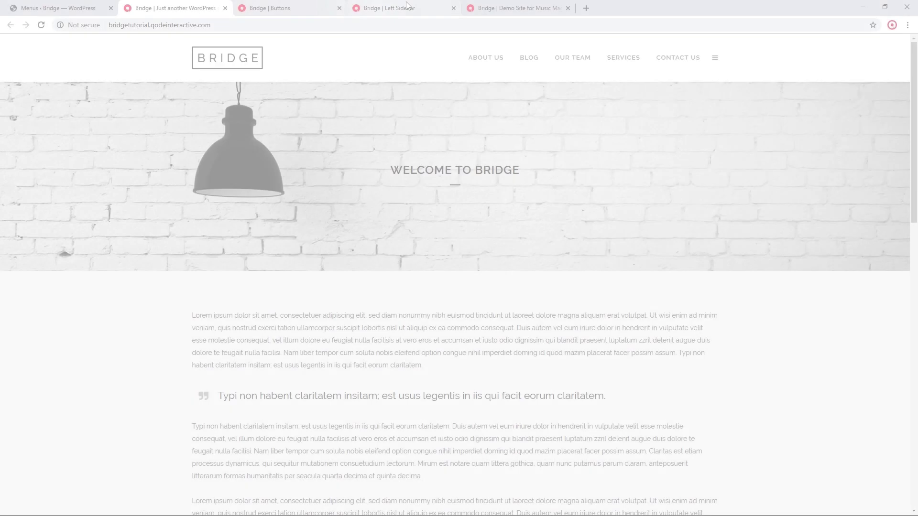
{"action": "mouse_move", "coordinate": [531, 59]}
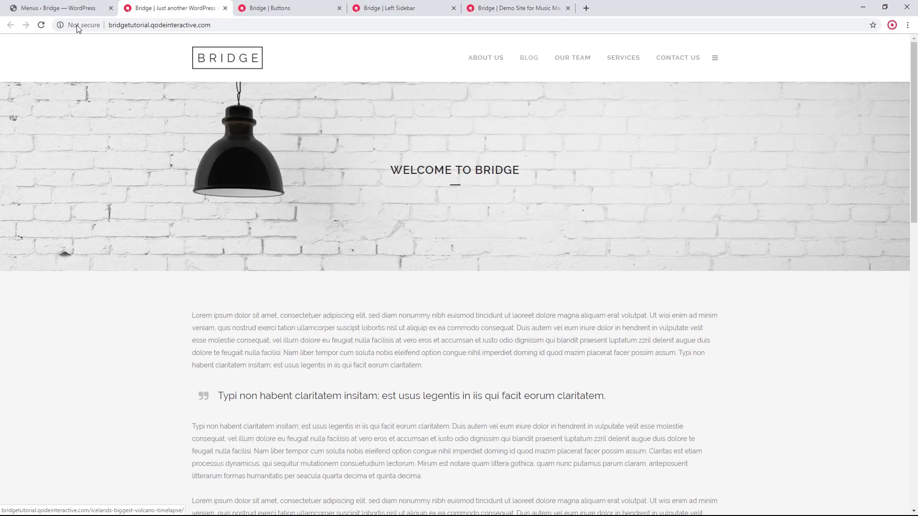
{"action": "left_click", "coordinate": [57, 8]}
{"action": "mouse_move", "coordinate": [69, 408]}
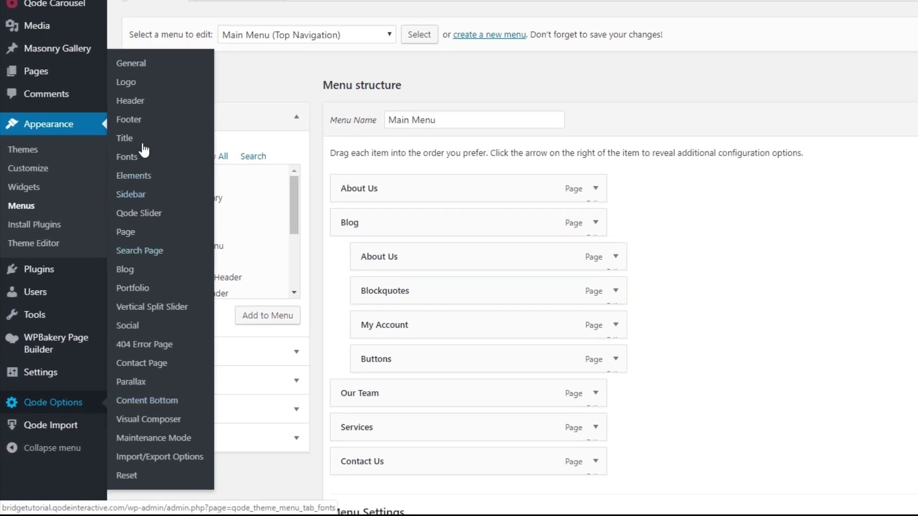
In Qode Options > Header menu settings, set Dropdown Menu Background to #f7f7f7
{"action": "left_click", "coordinate": [135, 107]}
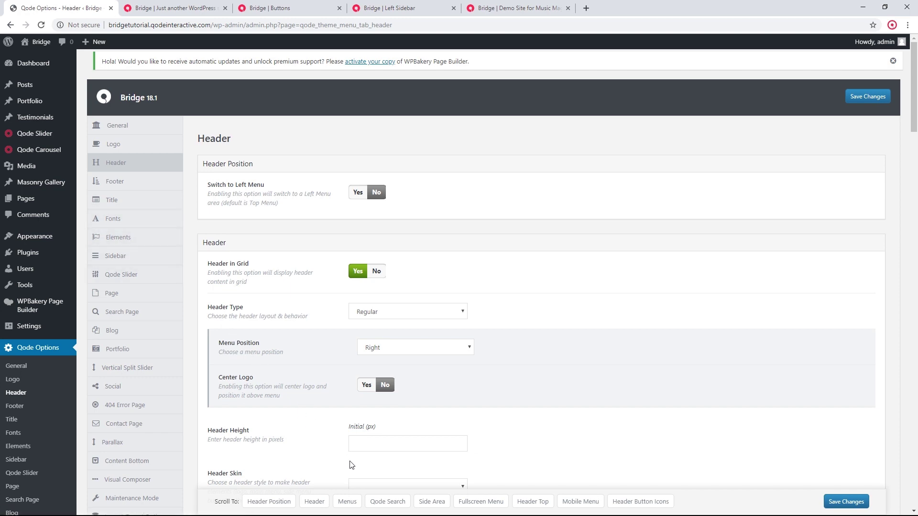
{"action": "left_click", "coordinate": [354, 503]}
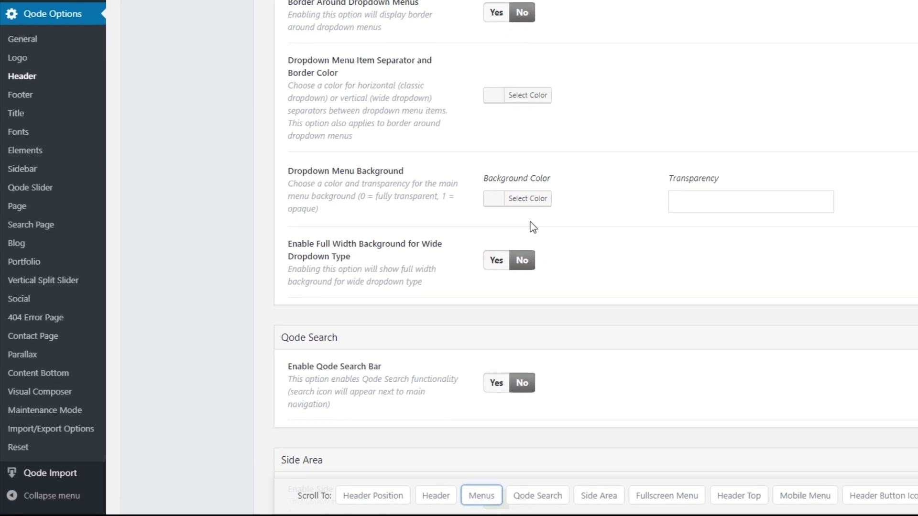
{"action": "left_click", "coordinate": [529, 200]}
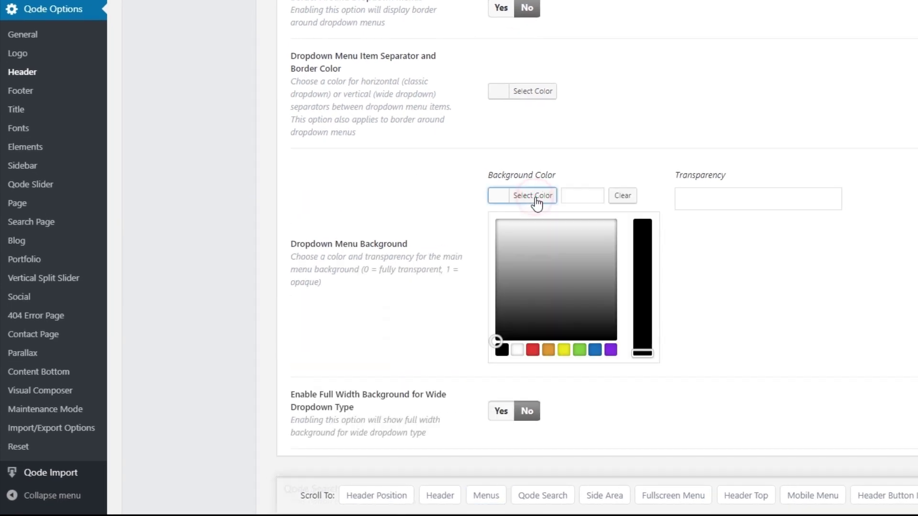
{"action": "left_click", "coordinate": [495, 222]}
{"action": "left_click", "coordinate": [496, 223]}
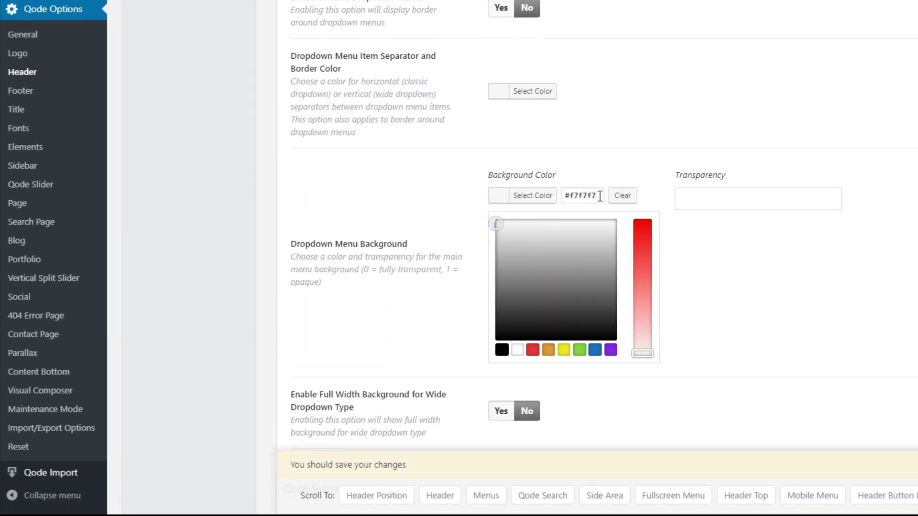
{"action": "left_click_drag", "start_coordinate": [598, 196], "coordinate": [562, 195]}
{"action": "key", "text": "ctrl+c"}
Set the dropdown Separator Color to #f7f7f7, save the changes and reload the site
{"action": "left_click", "coordinate": [536, 95]}
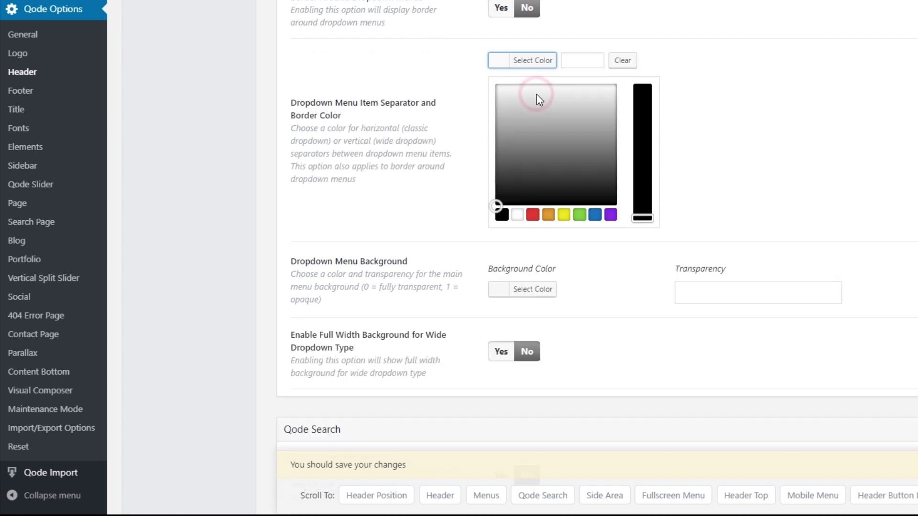
{"action": "left_click", "coordinate": [580, 62]}
{"action": "key", "text": "ctrl+v"}
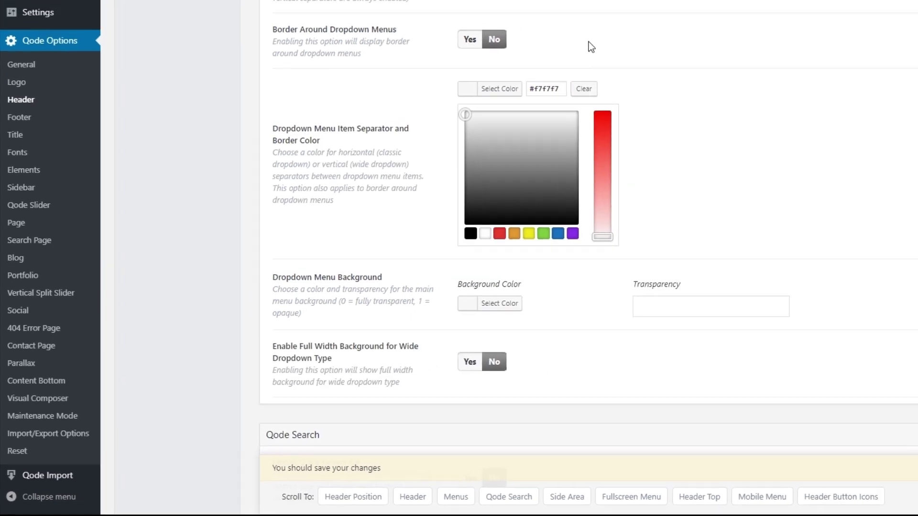
{"action": "left_click", "coordinate": [589, 42]}
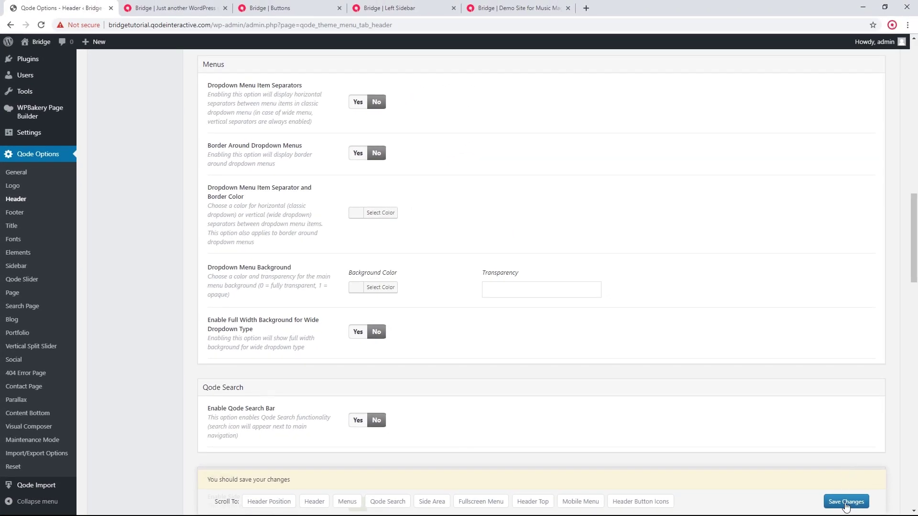
{"action": "left_click", "coordinate": [847, 502]}
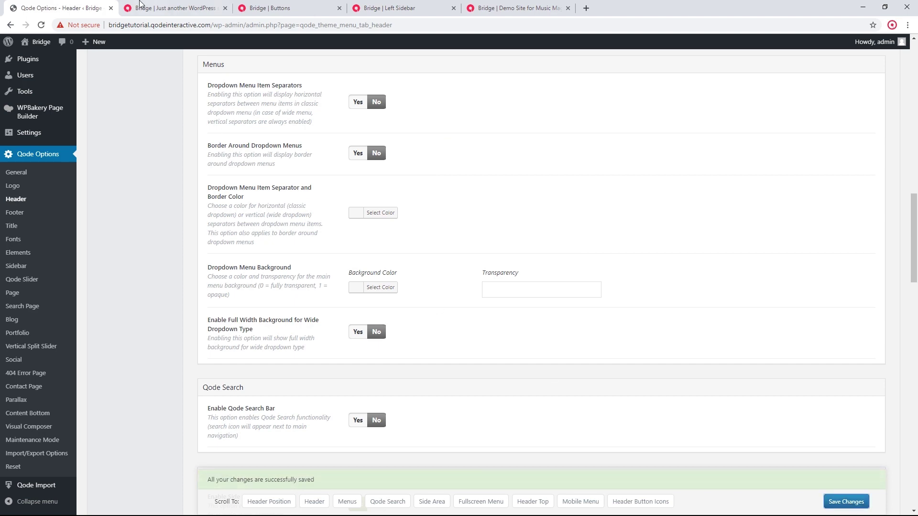
{"action": "left_click", "coordinate": [193, 4]}
{"action": "left_click", "coordinate": [43, 25]}
{"action": "mouse_move", "coordinate": [533, 58]}
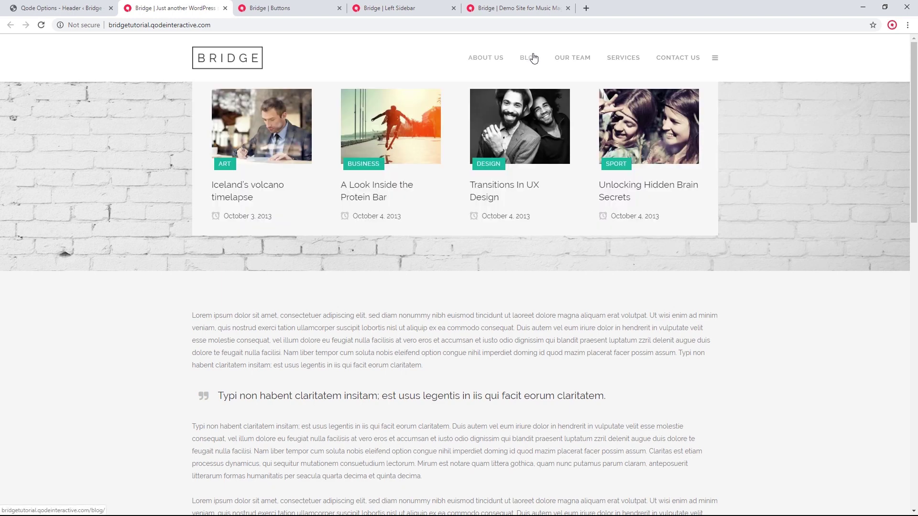